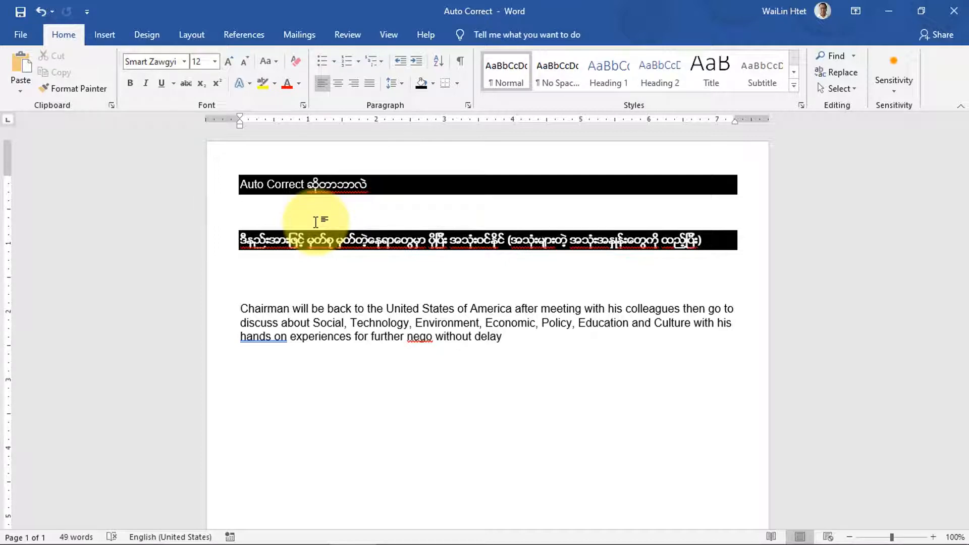
Enter the misspelled test words "adn" and "hte" on separate lines below the Auto Correct heading.
text(ဓ)
key(BackSpace)
text(a)
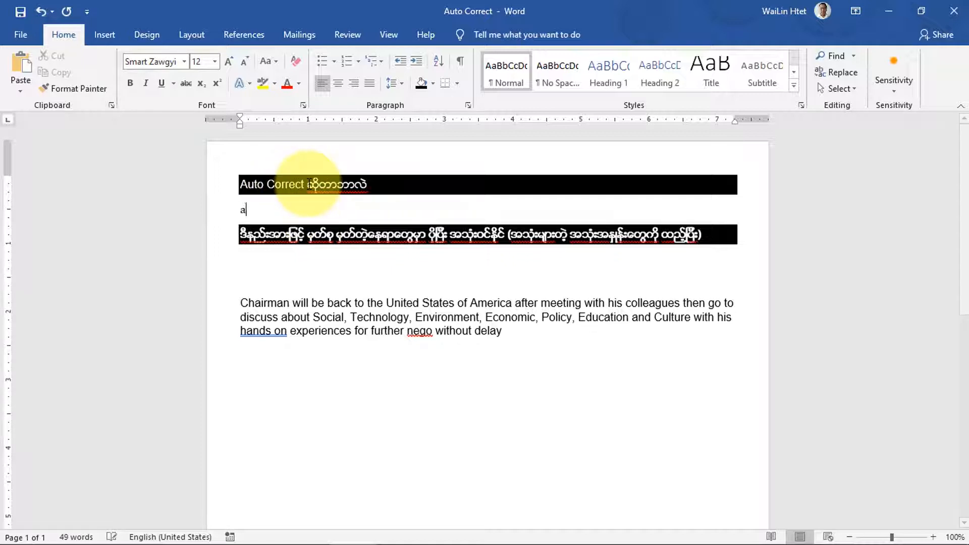
text(dn)
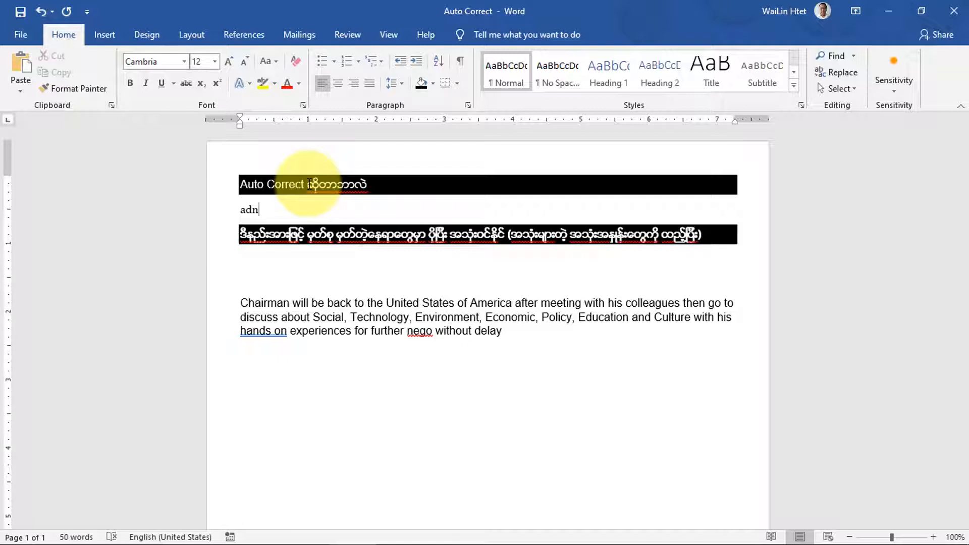
key(Return)
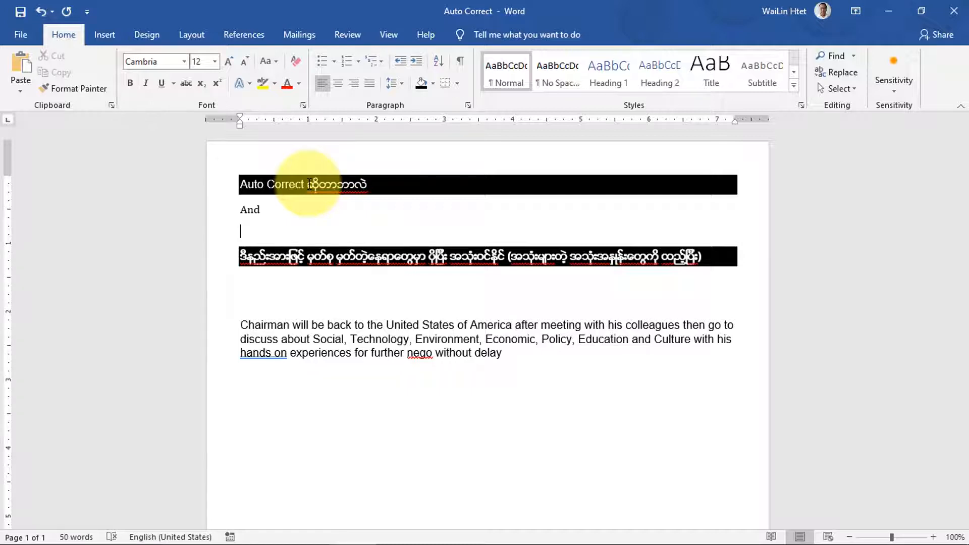
text(hte)
key(Return)
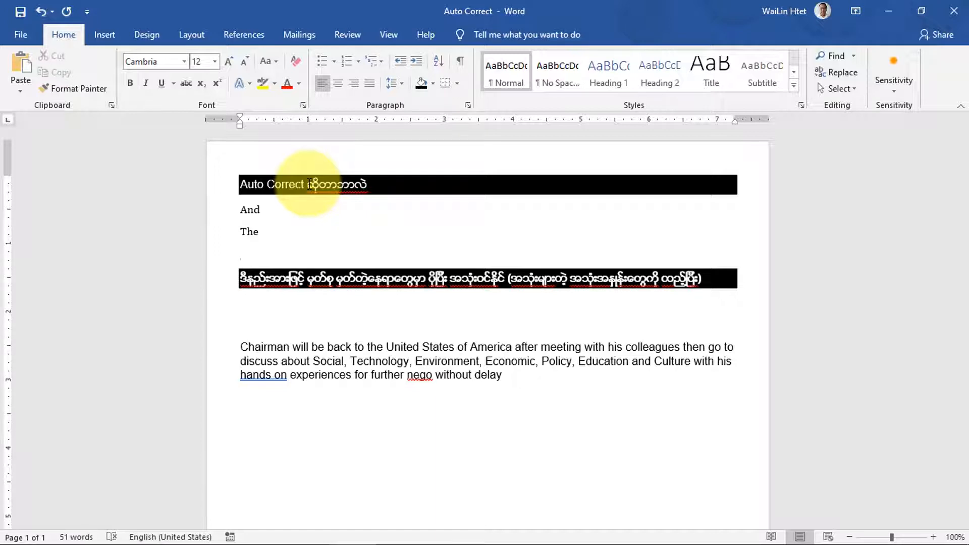
Add the misspelled word "comming" and the symbol shorthand "(c)" on the next two lines.
text(co)
text(mming)
key(Return)
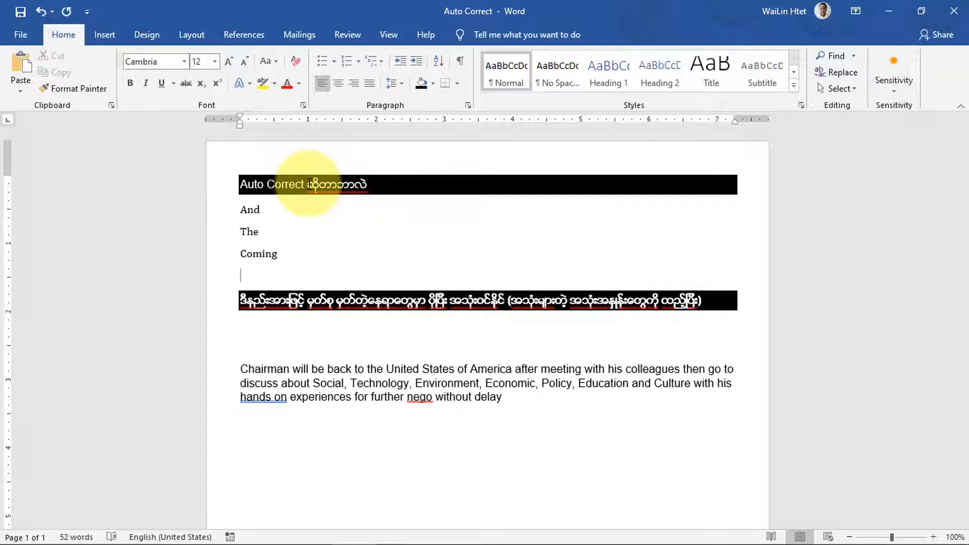
text((c))
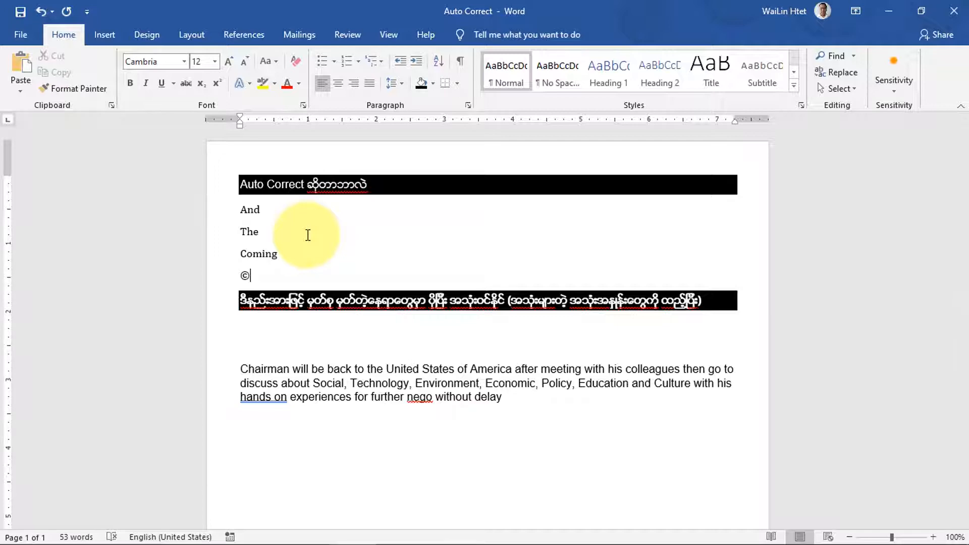
Open the AutoCorrect settings from the proofing options.
click(27, 38)
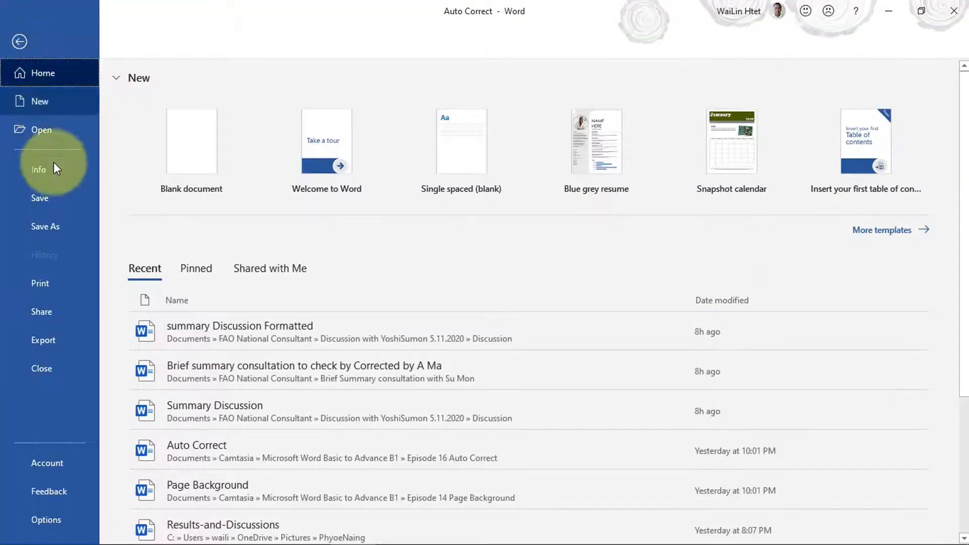
click(43, 520)
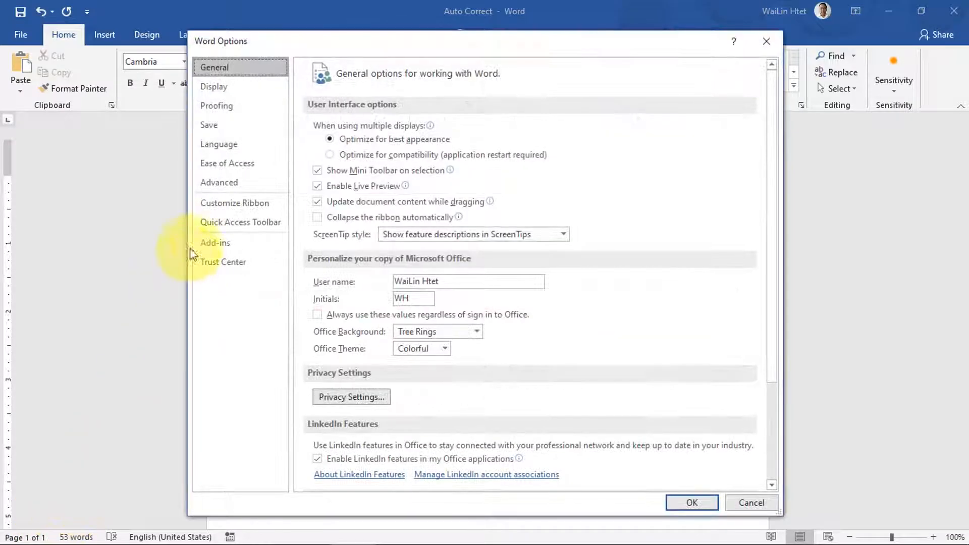
click(219, 109)
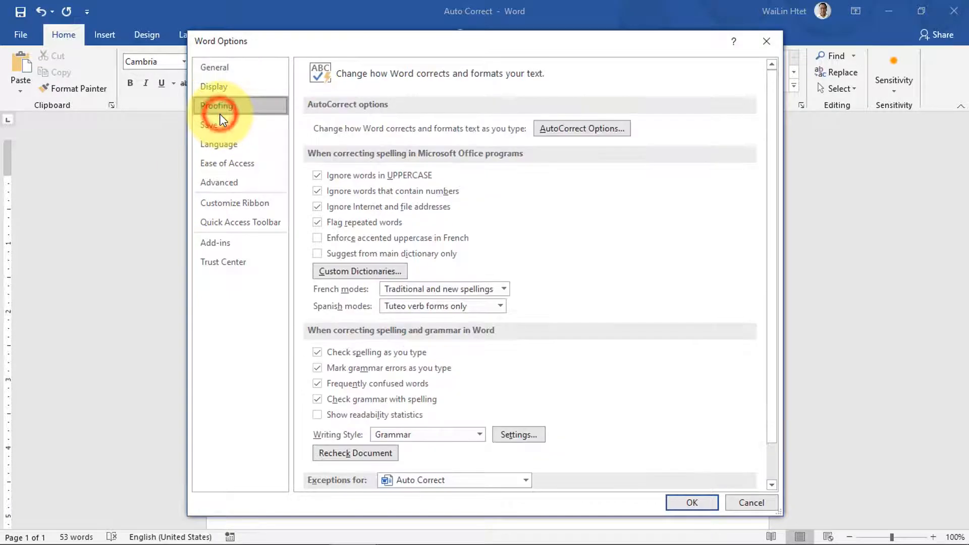
click(579, 131)
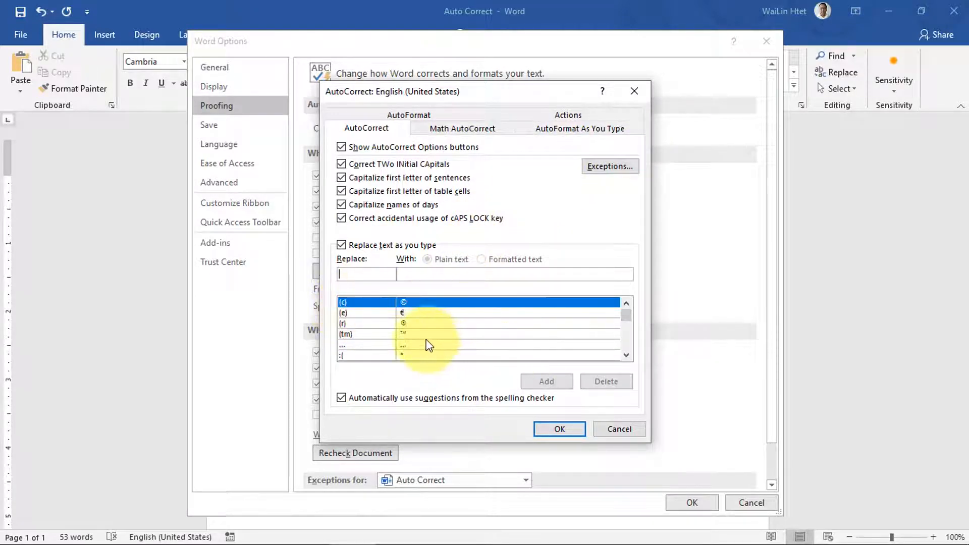
Examine the built-in AutoCorrect replacement entries, including those for symbols and common misspellings beginning with "a".
scroll(374, 331, down, 12)
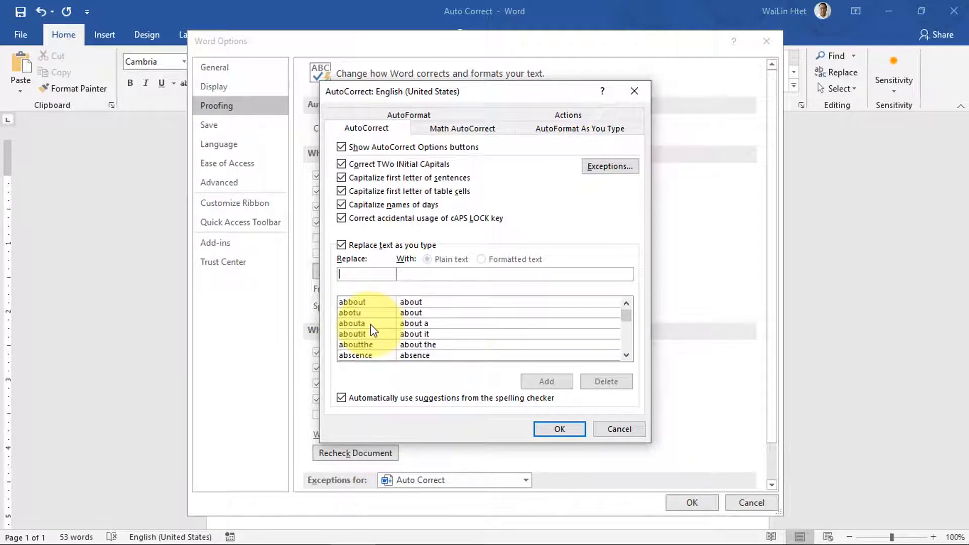
scroll(370, 324, up, 2)
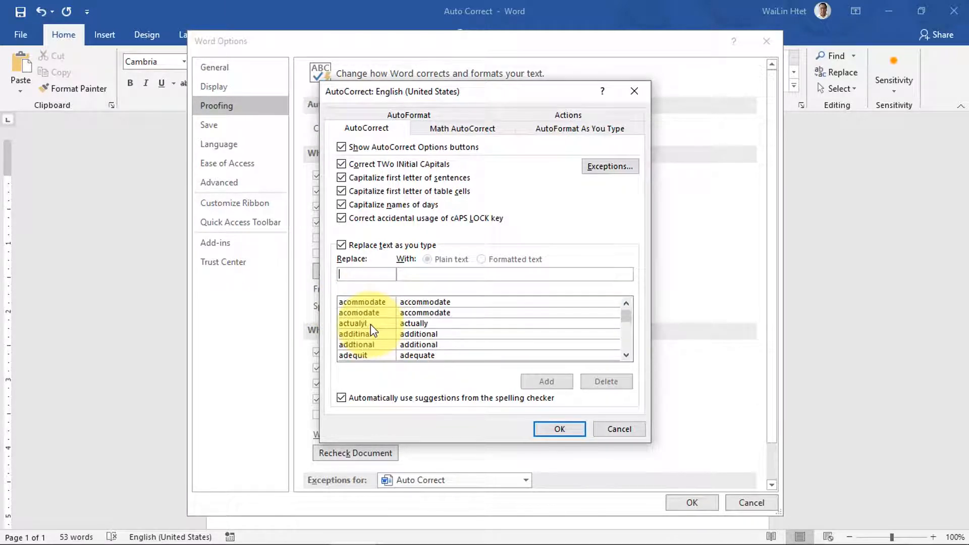
scroll(386, 325, down, 2)
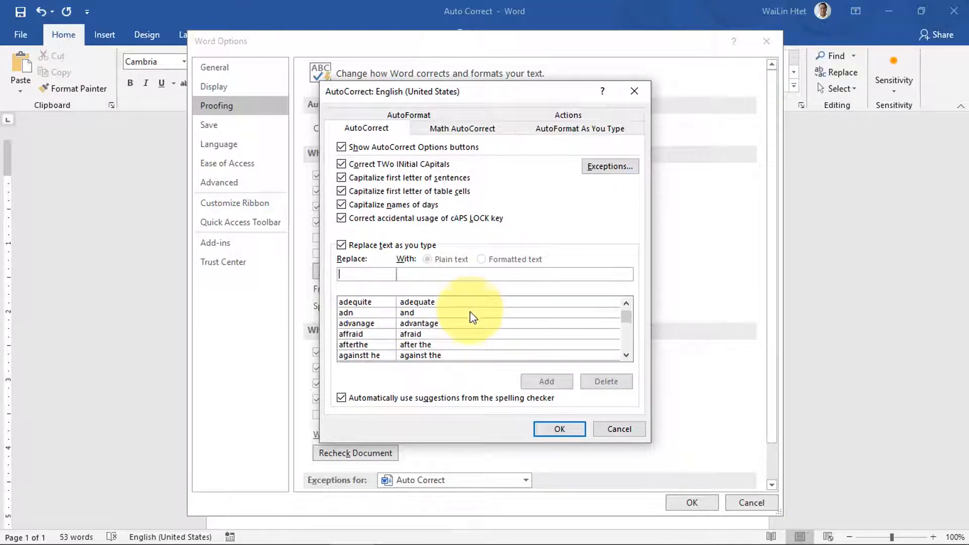
scroll(469, 318, up, 3)
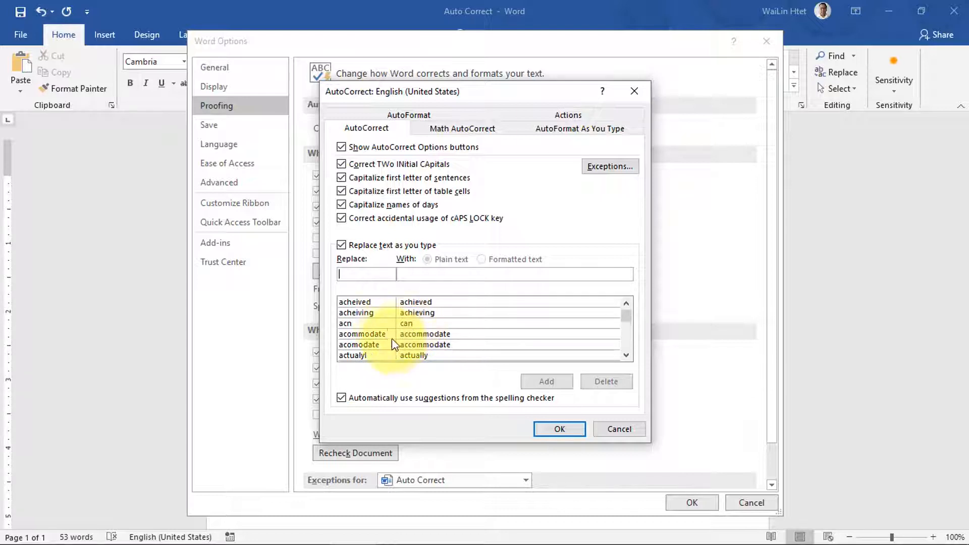
scroll(388, 327, up, 1)
scroll(389, 326, up, 8)
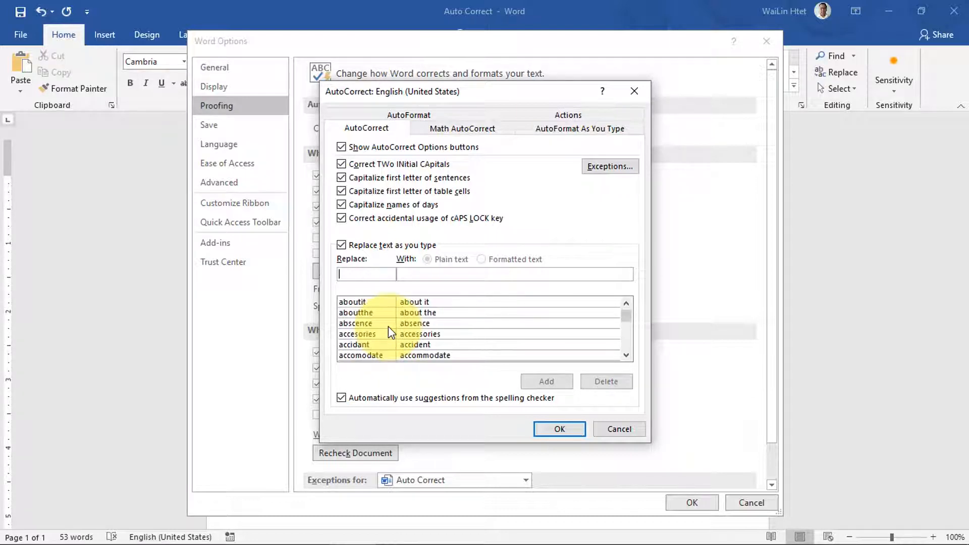
scroll(391, 327, up, 3)
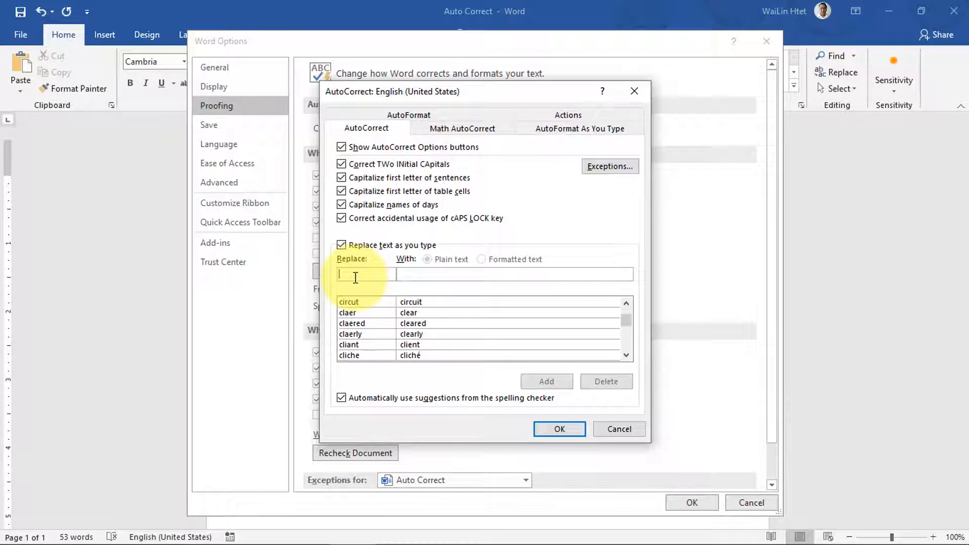
Add an AutoCorrect entry that replaces "cm" with "chairman".
text(cm)
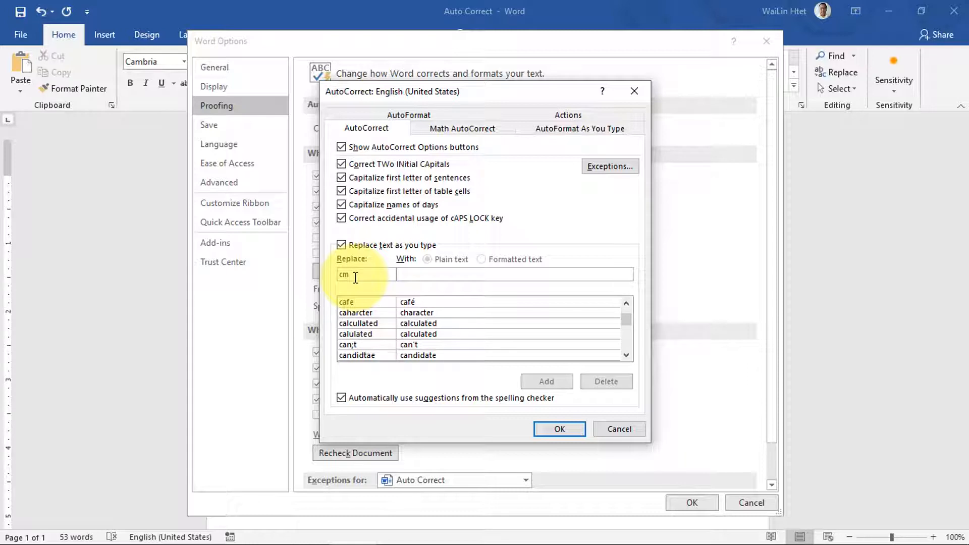
key(Tab)
text(cha)
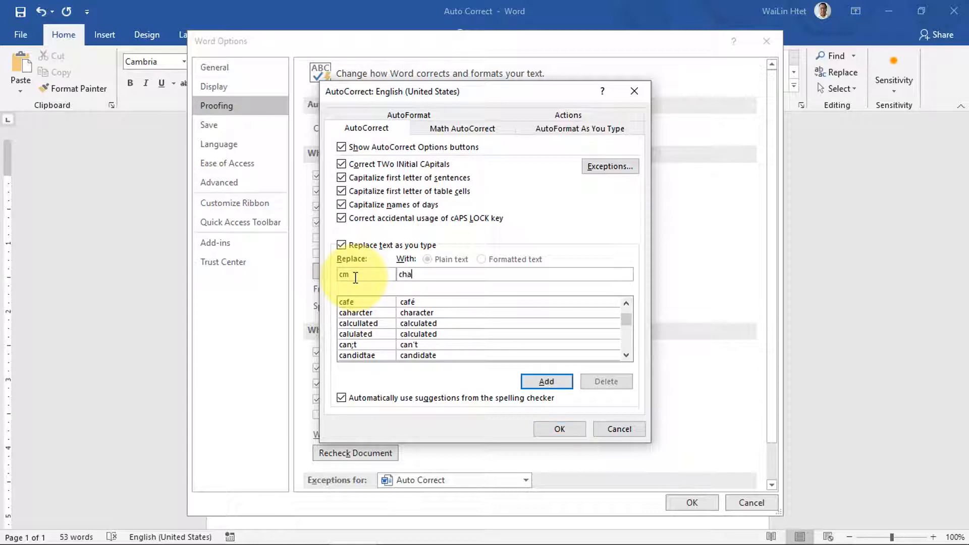
text(irman)
key(Return)
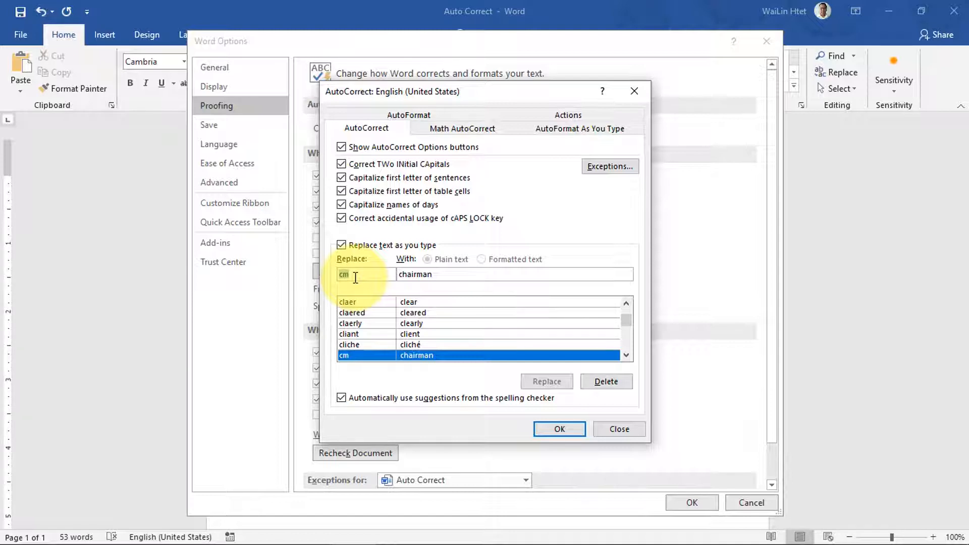
Add AutoCorrect entries that replace "2" with "to" and "4" with "for".
text(2)
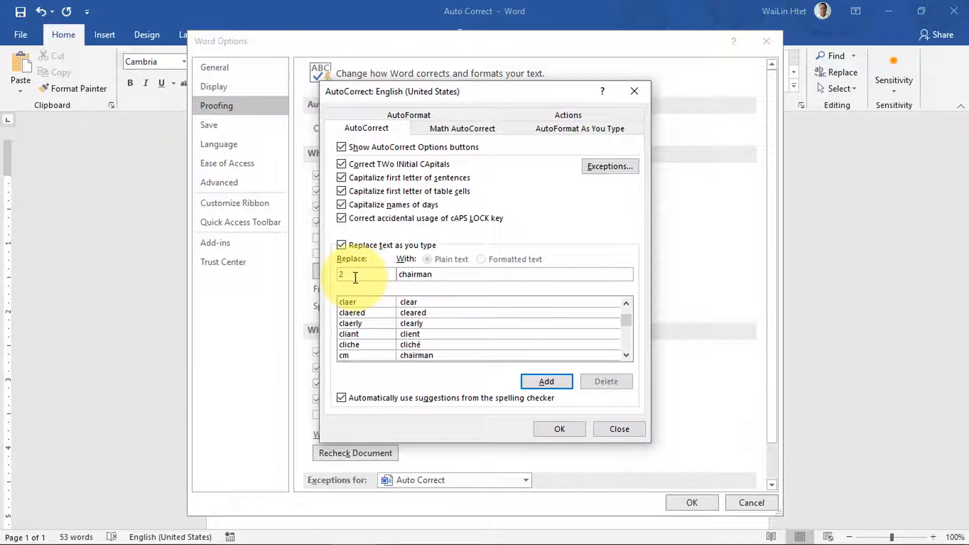
key(Tab)
text(to)
key(Return)
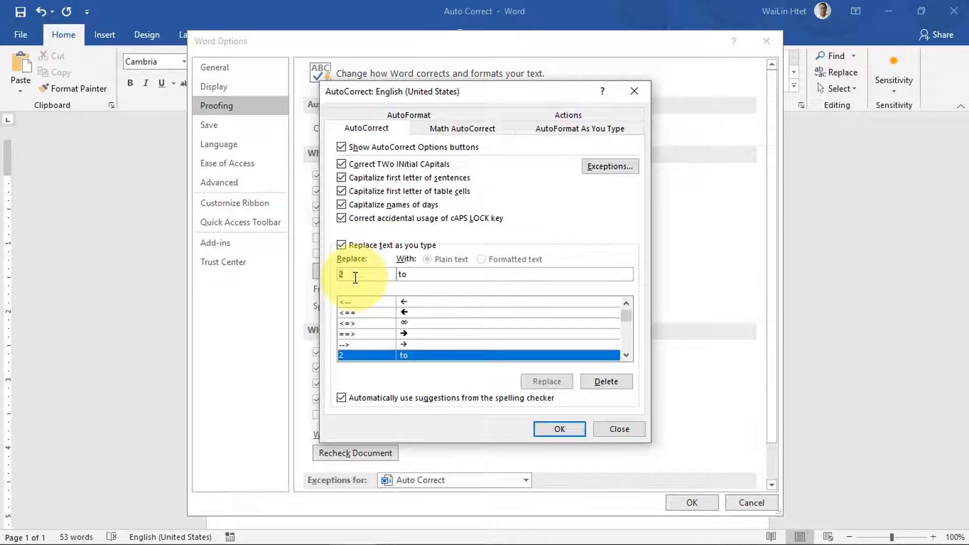
text(4)
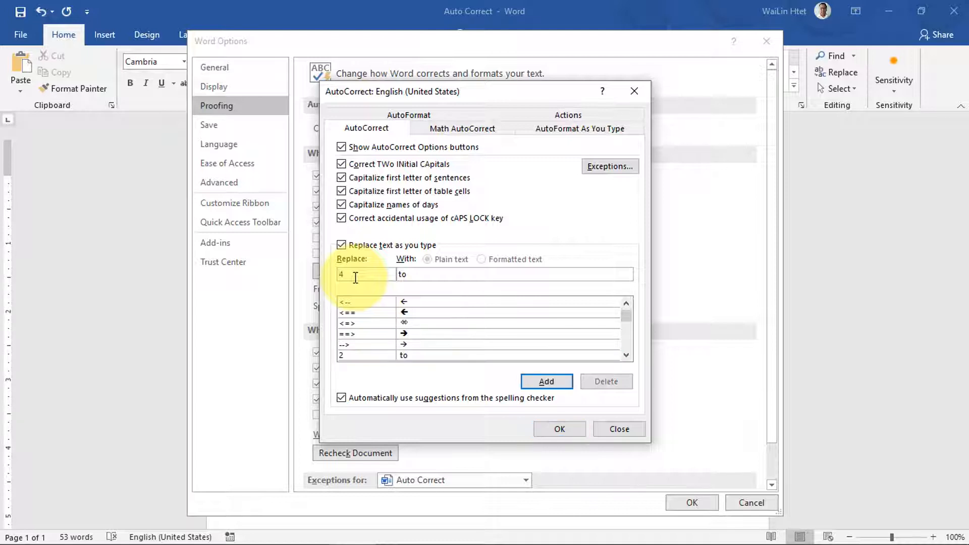
key(Tab)
text(for)
key(Return)
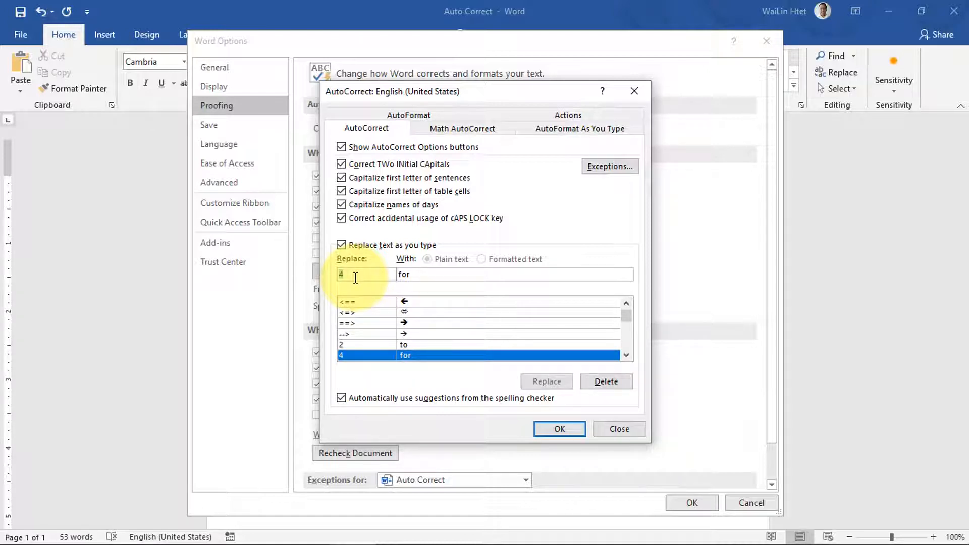
Add an AutoCorrect entry that replaces "usa" with "United States of America".
text(usal)
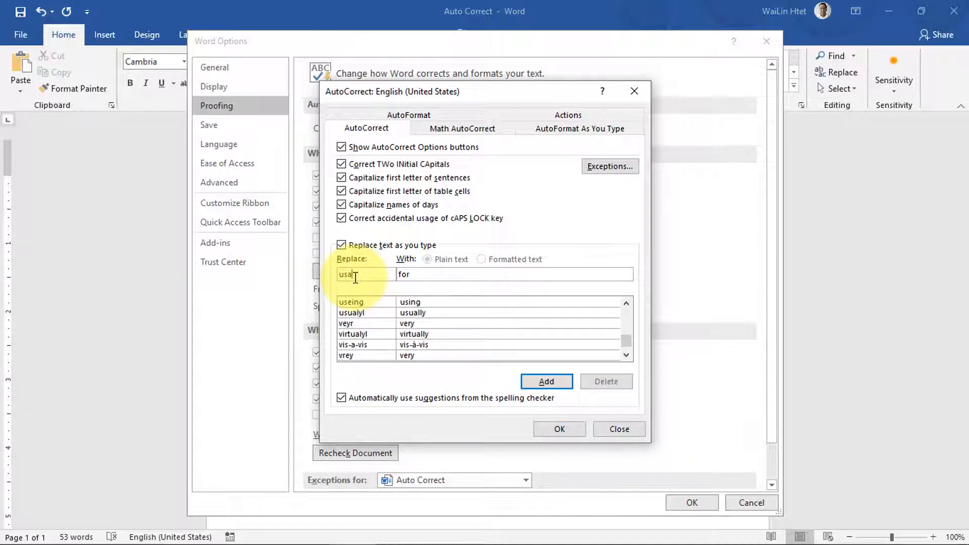
key(Tab)
text(Unti)
key(BackSpace)
key(BackSpace)
text(ited States of America)
key(Return)
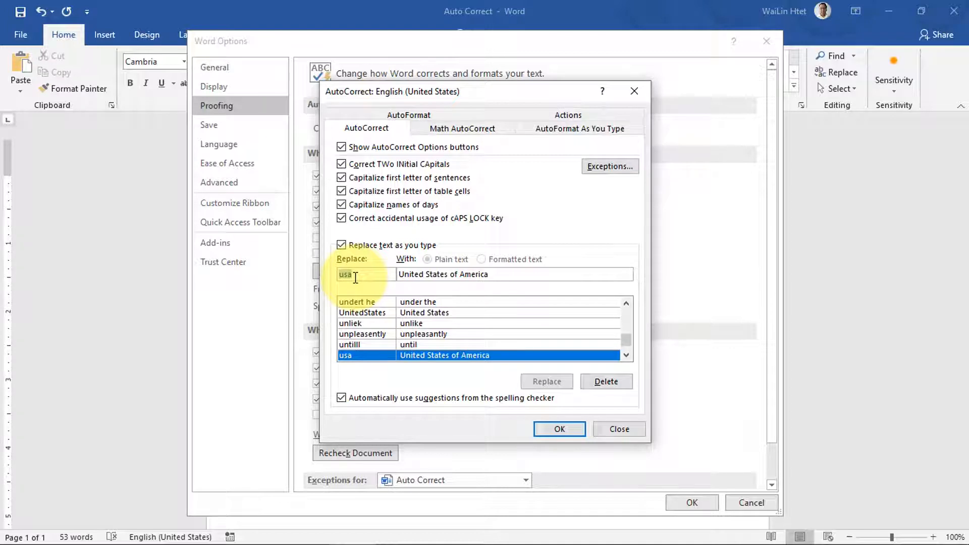
Add AutoCorrect entries that replace "aft" with "after" and "mee" with "meeting".
text(aft)
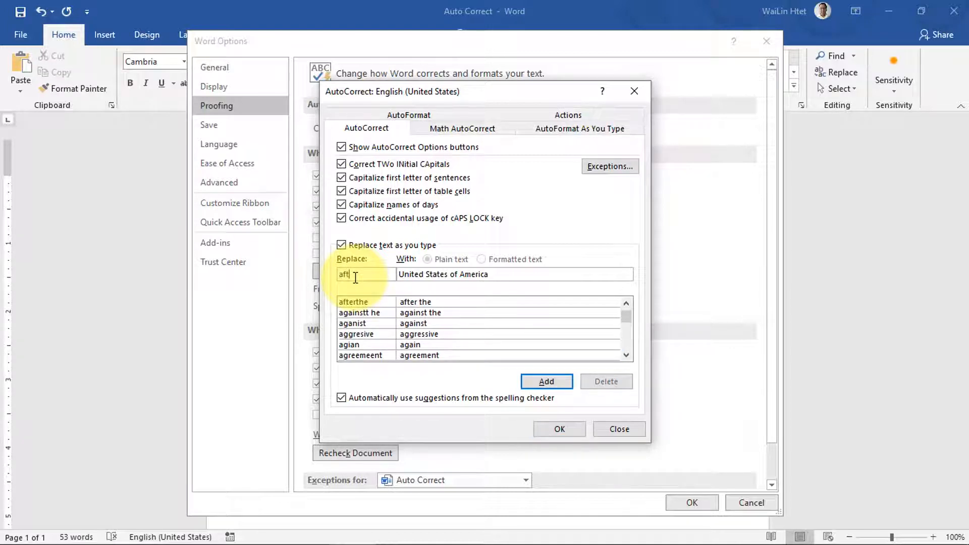
key(Tab)
text(after)
key(Return)
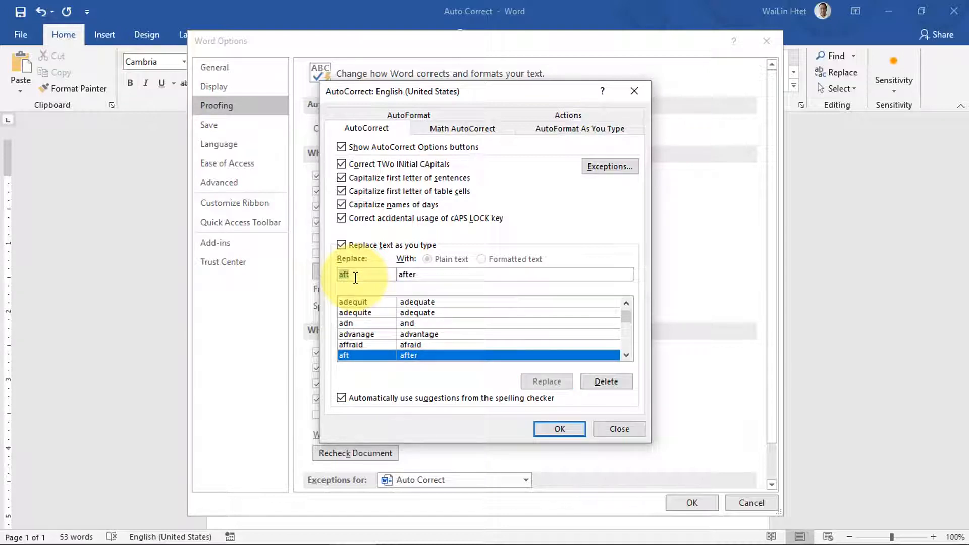
text(mee)
key(Tab)
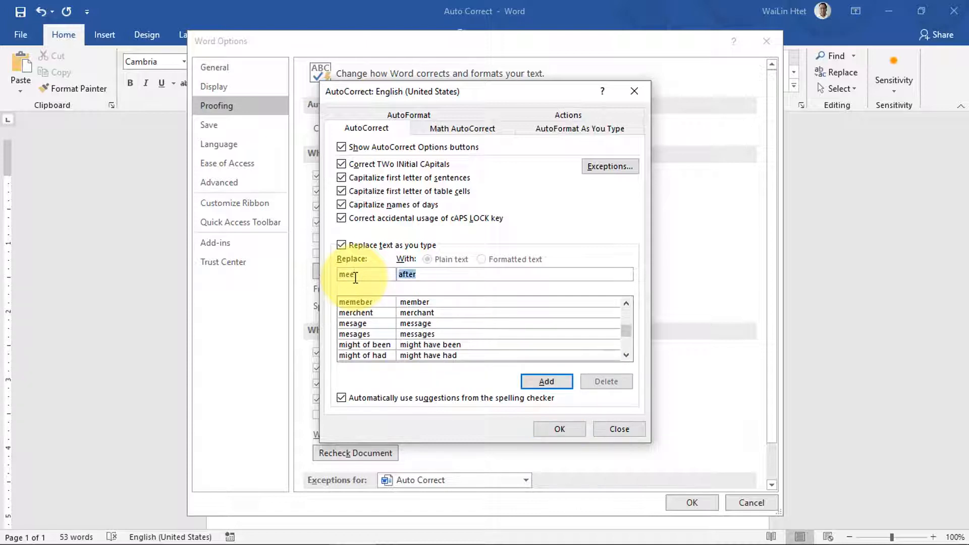
text(meeting)
key(Return)
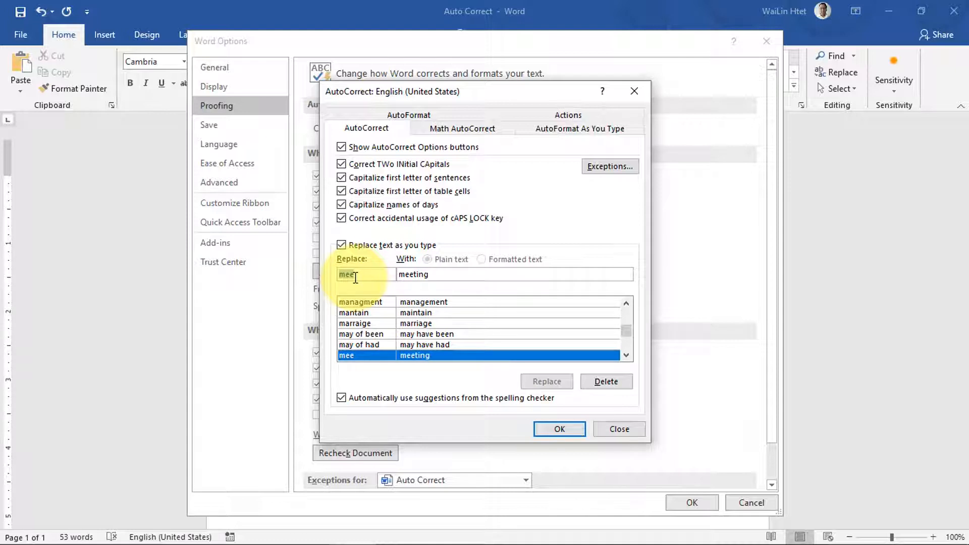
Add AutoCorrect entries that replace "+" with "with" and "cole" with "colleagues".
text(-)
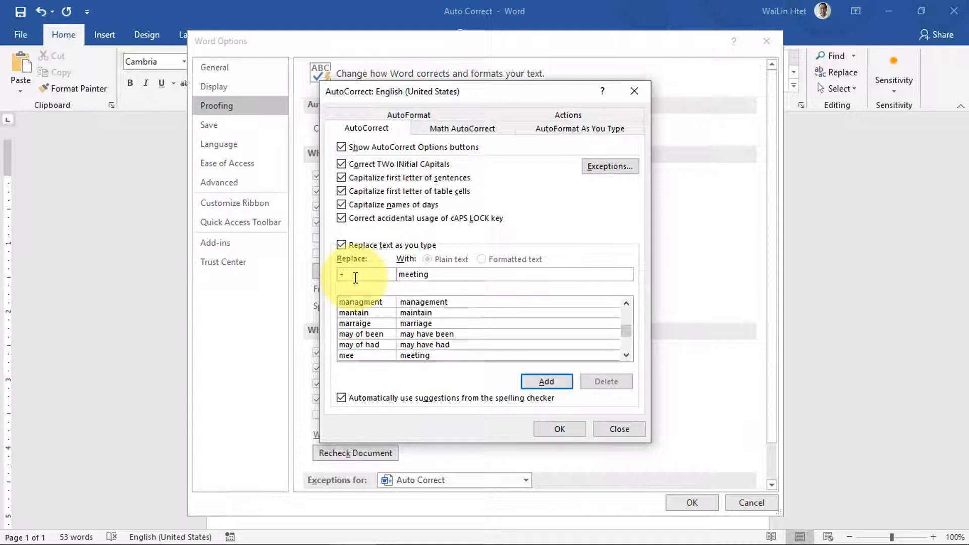
key(Tab)
text(with)
key(Return)
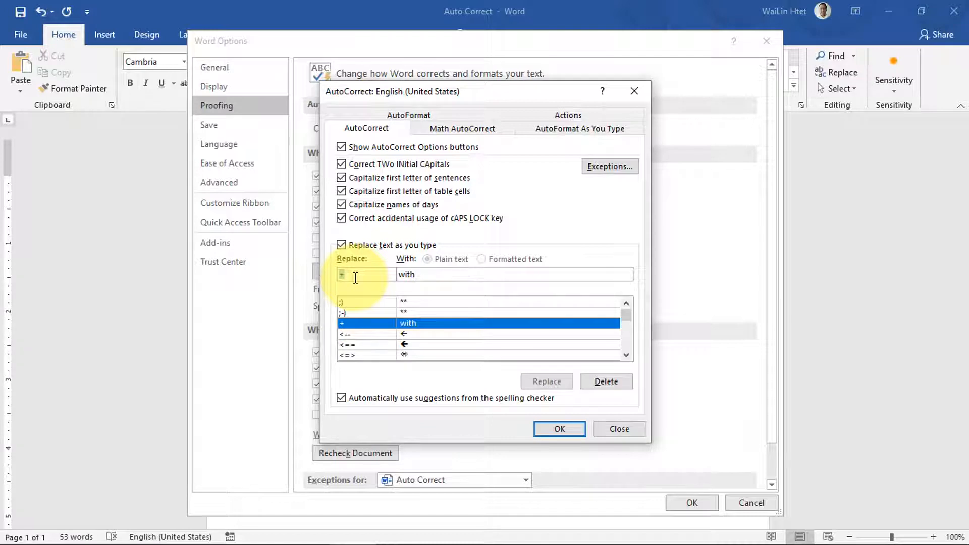
text(cole)
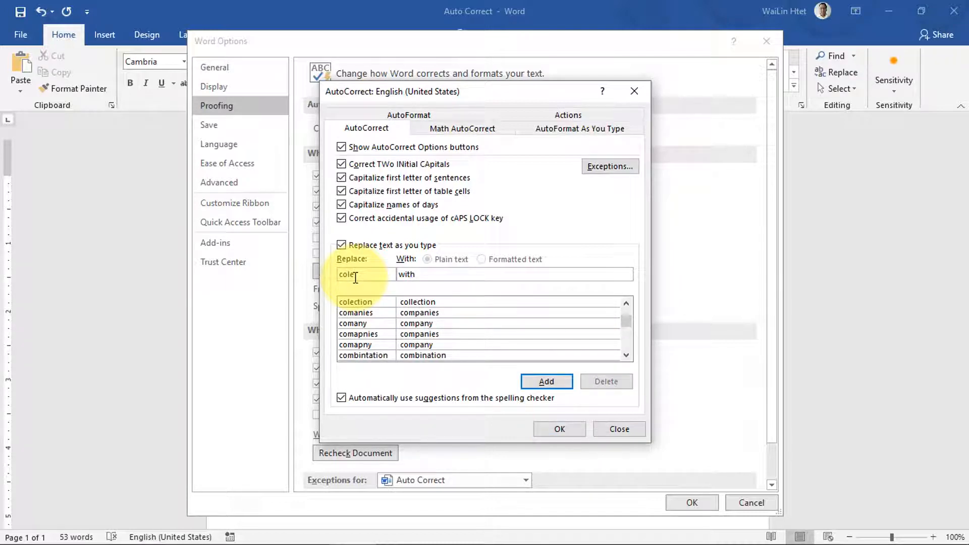
key(Tab)
text(colleagues)
key(Return)
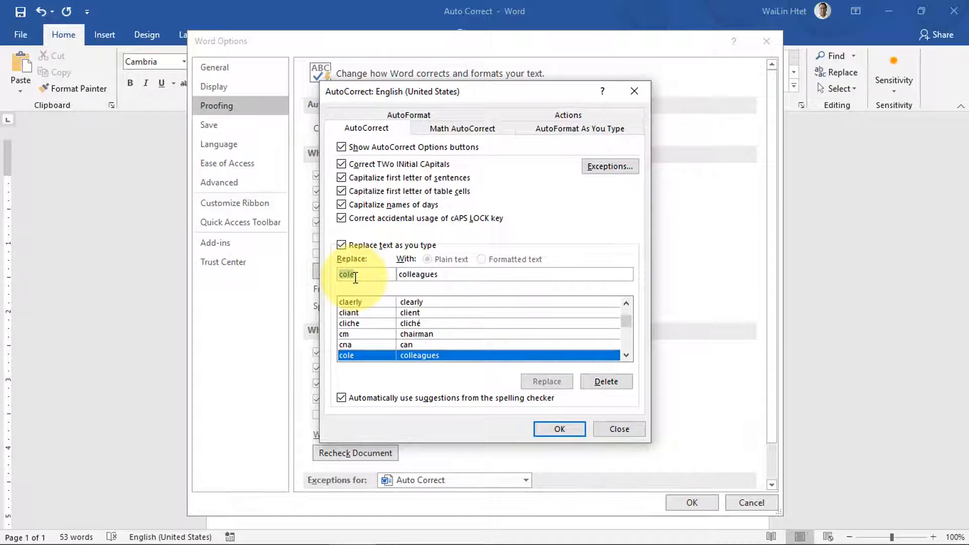
Add an AutoCorrect entry that replaces "SEA" with "South East Asia".
text(SEA)
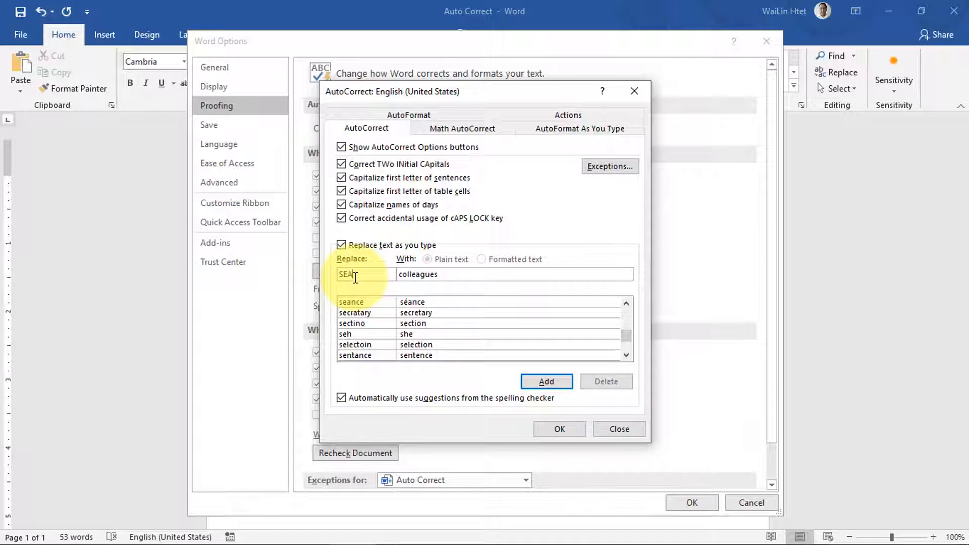
key(Tab)
text(South East Asia)
key(Return)
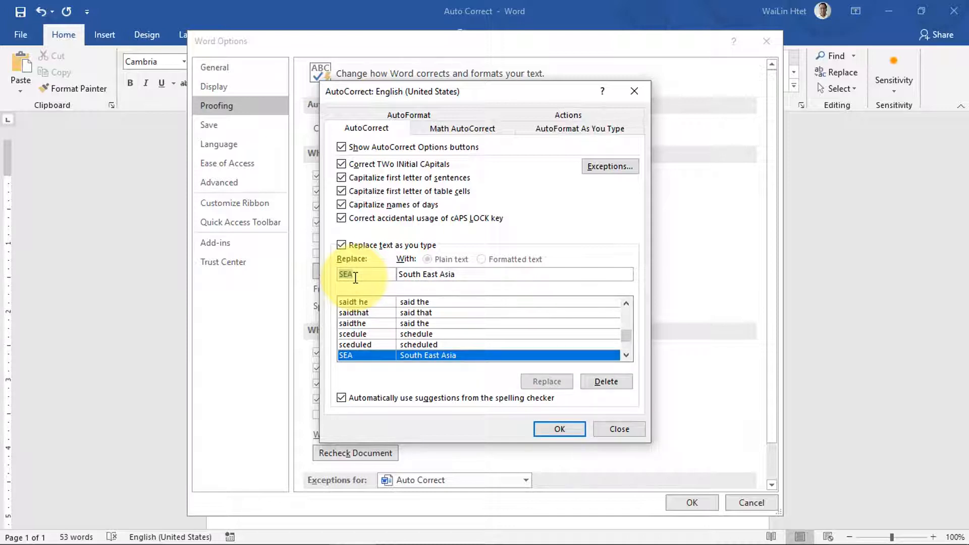
Redefine the existing AutoCorrect entry "dis" so that it is replaced with "discuss".
text(dis)
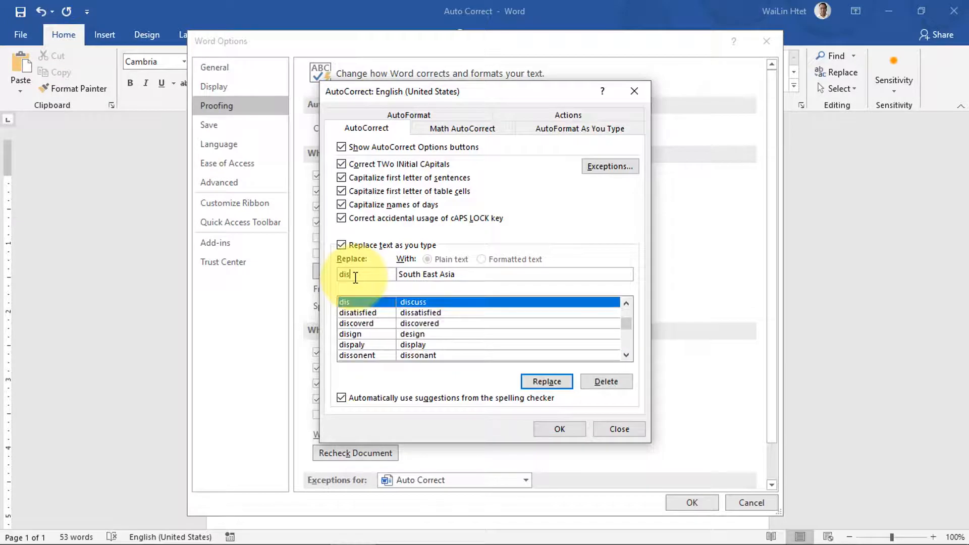
key(Tab)
text(discuss)
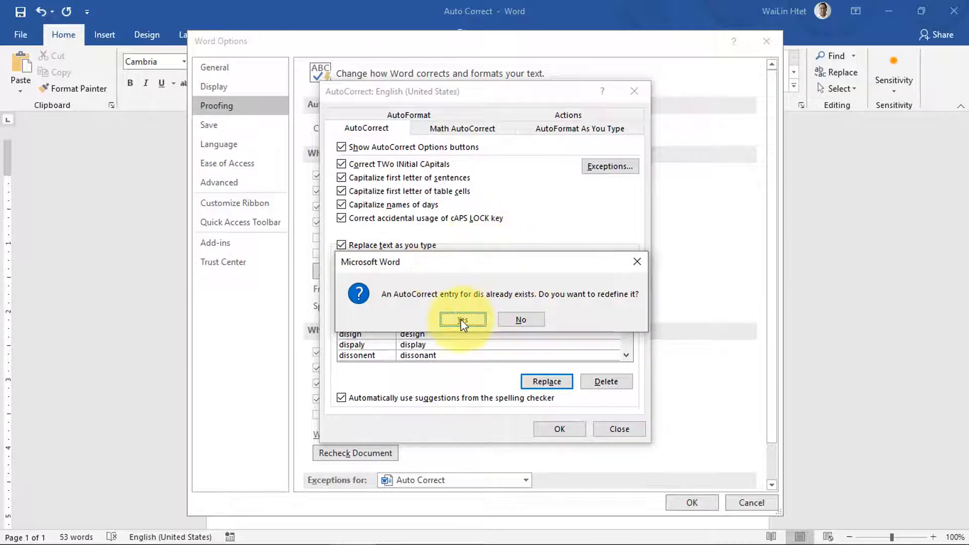
drag(432, 263, 455, 180)
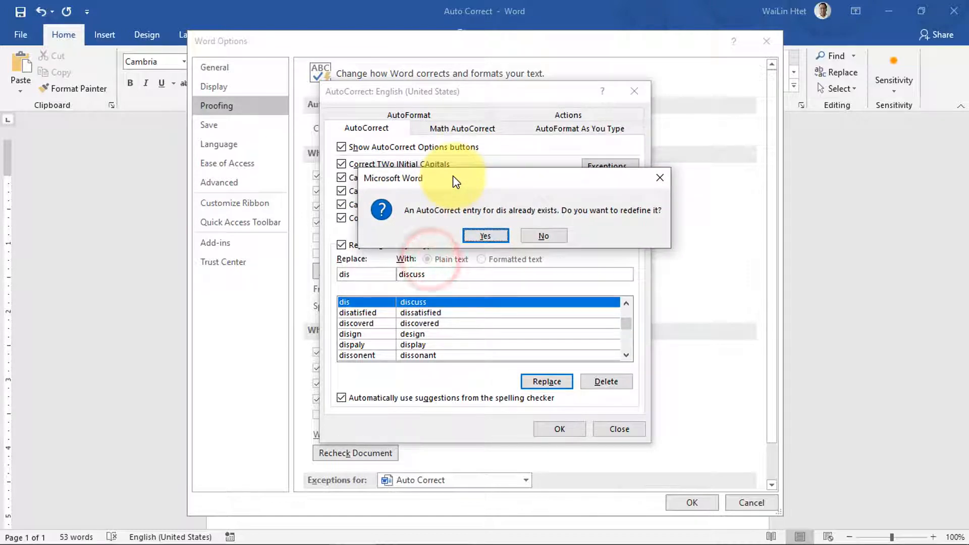
click(485, 236)
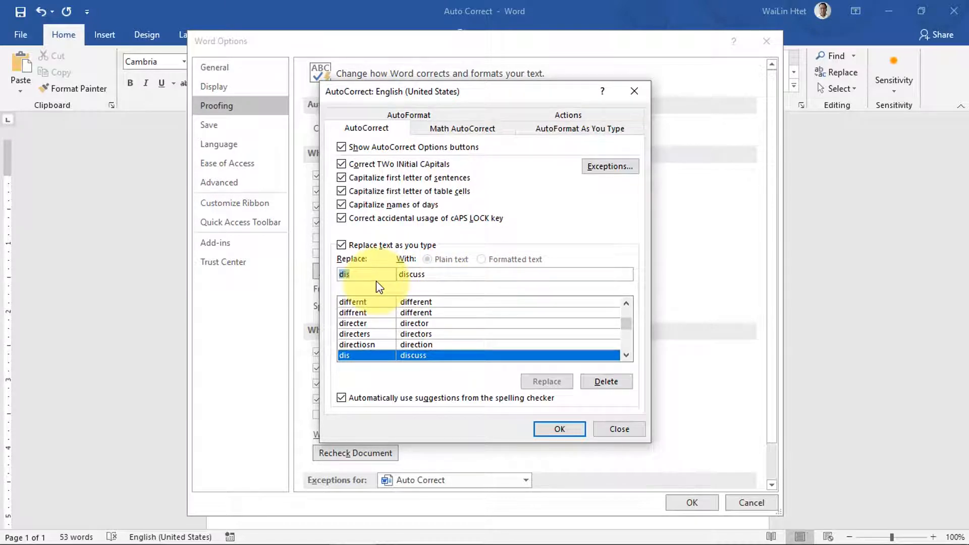
Add an AutoCorrect entry that replaces "abt" with "about".
text(abt)
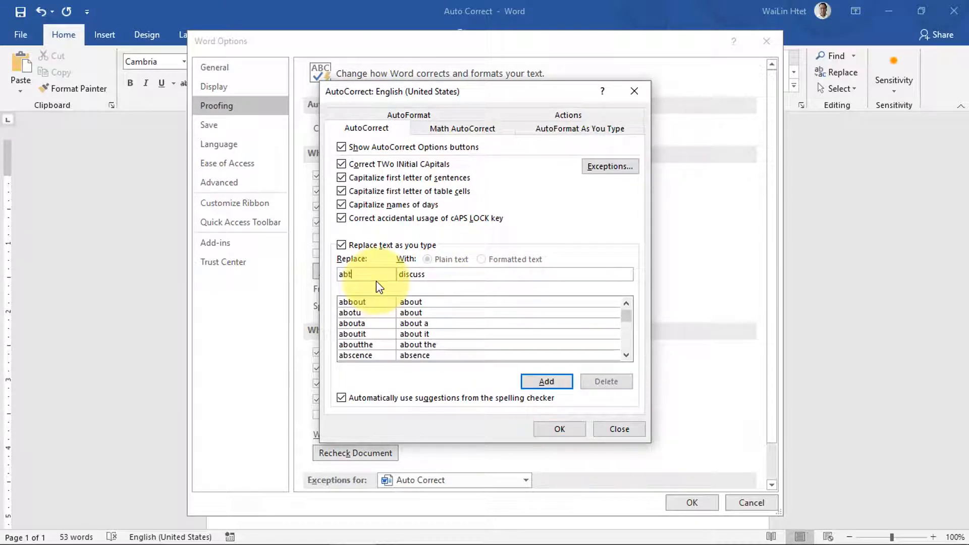
key(Tab)
text(about)
key(Return)
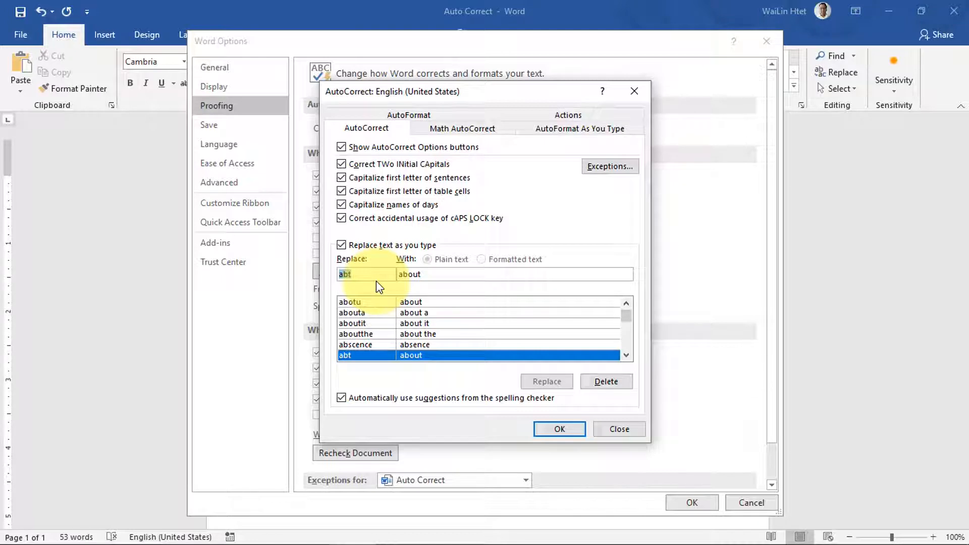
Add an AutoCorrect entry that replaces "STEEPEC" with "Social, Technology, Environment, Economic, Policy, Education and Culture".
text(STEEPEC)
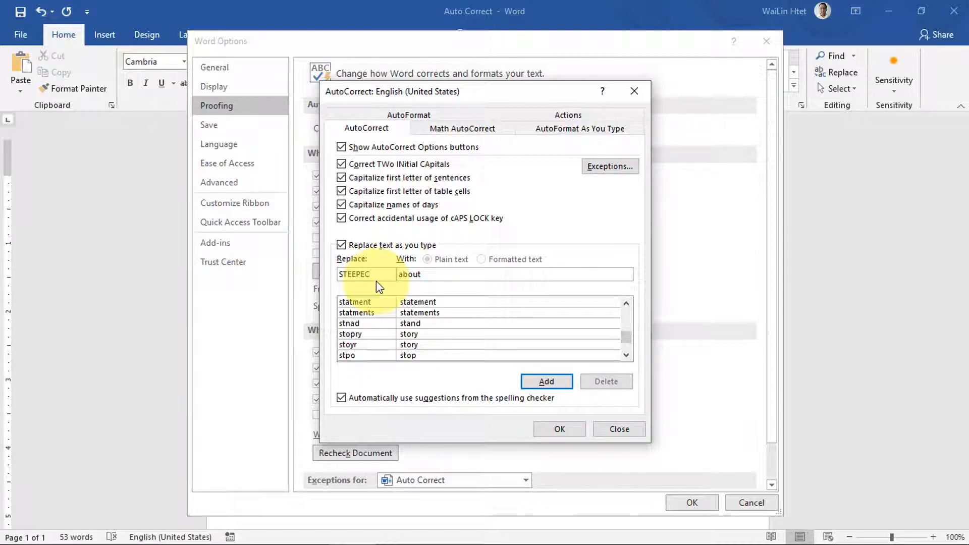
click(424, 277)
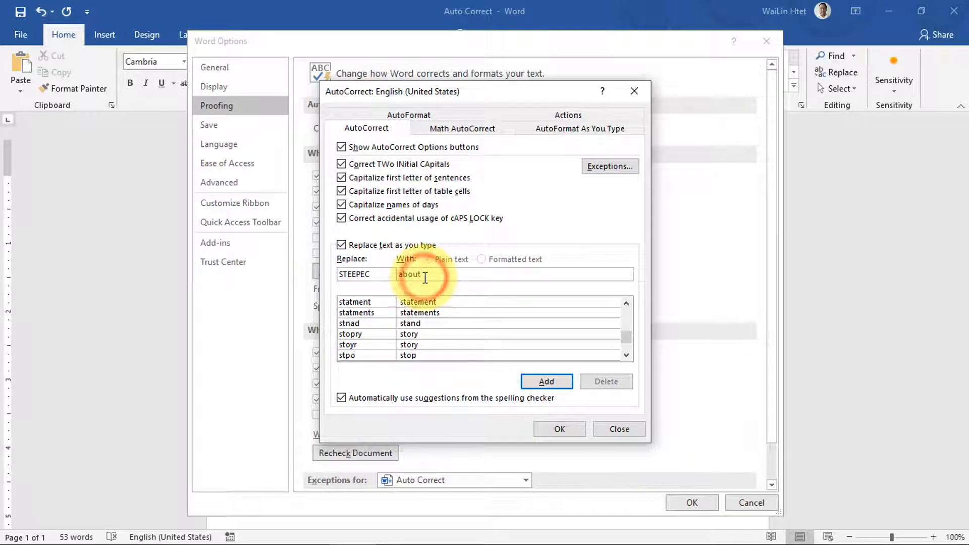
key(BackSpace)
key(BackSpace)
key(BackSpace)
key(BackSpace)
key(BackSpace)
text(So)
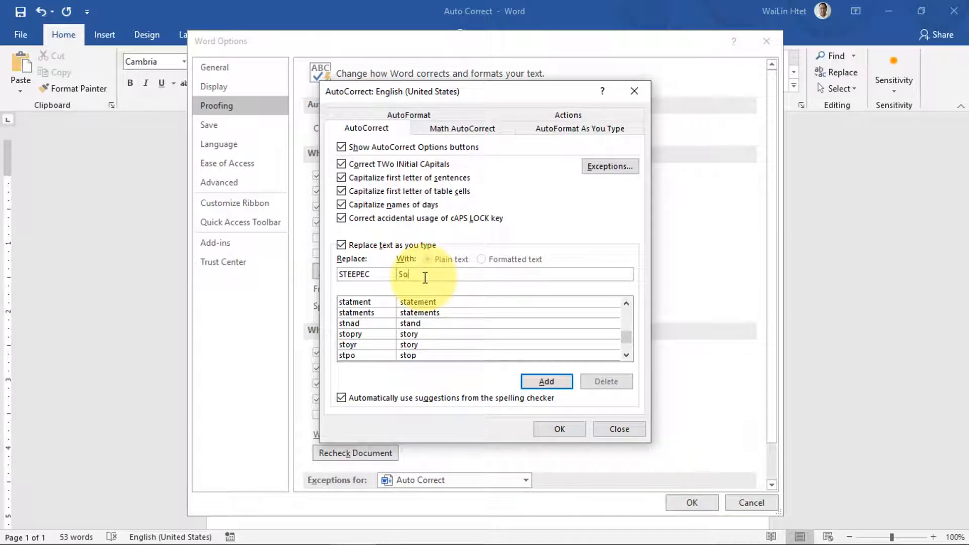
text(cial, Technology, Environment, Econom)
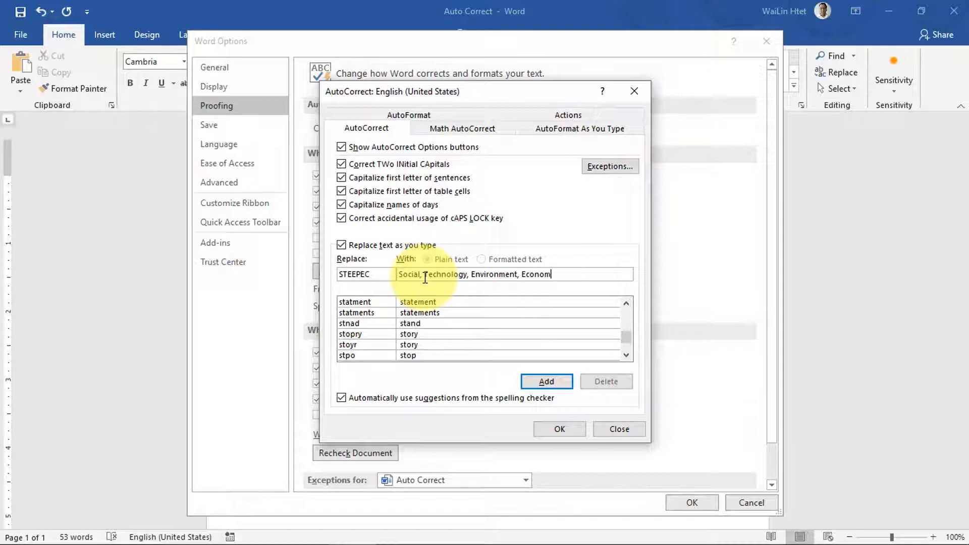
text(ic, Policy, Education,)
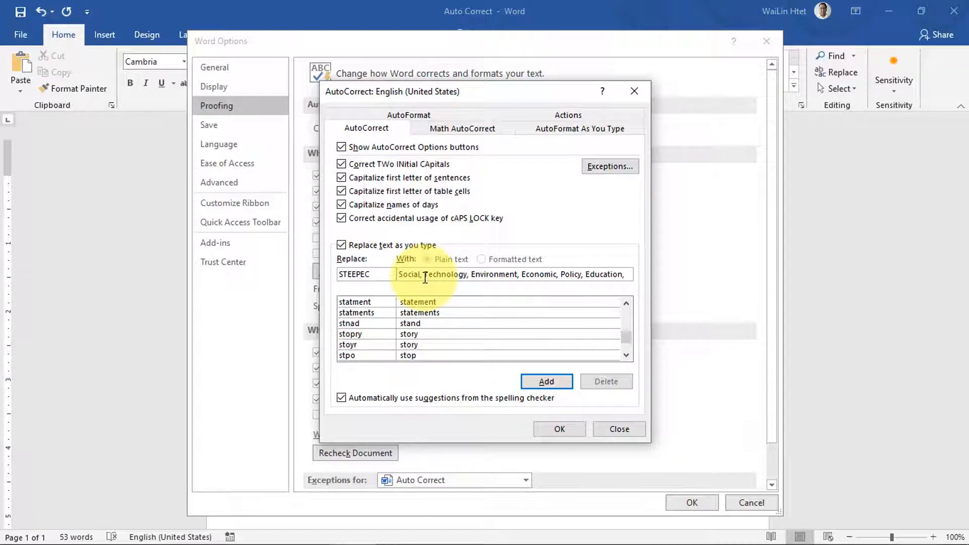
key(BackSpace)
text(an)
key(BackSpace)
key(BackSpace)
key(BackSpace)
text(and)
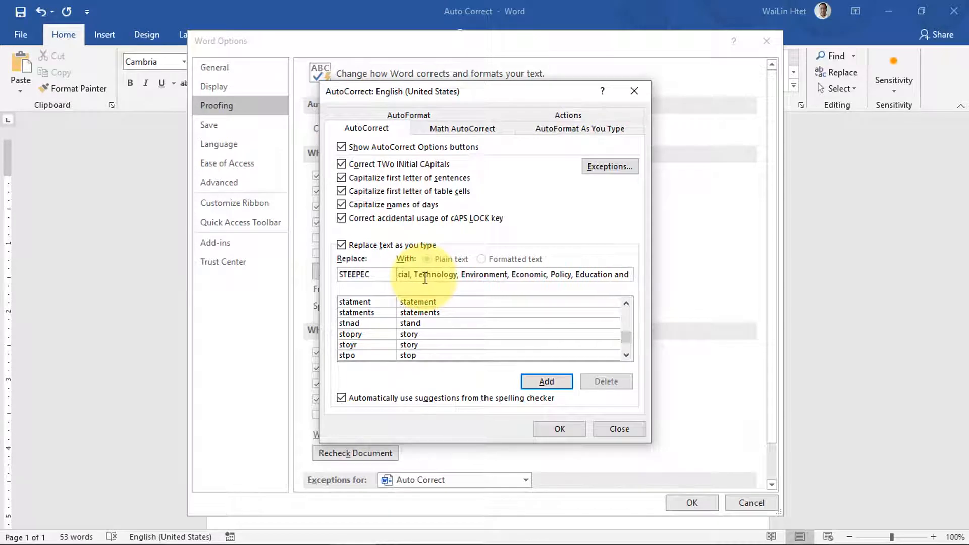
text( Culture)
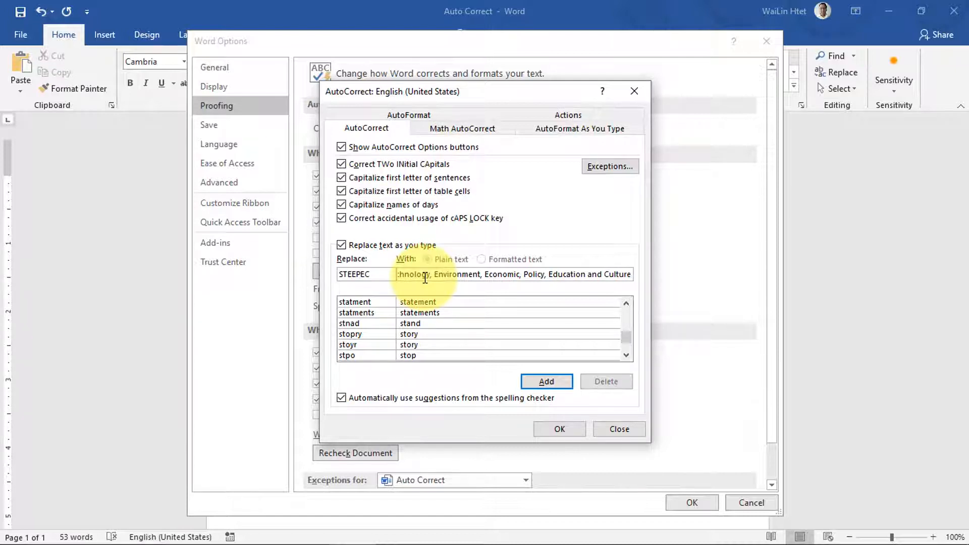
key(Return)
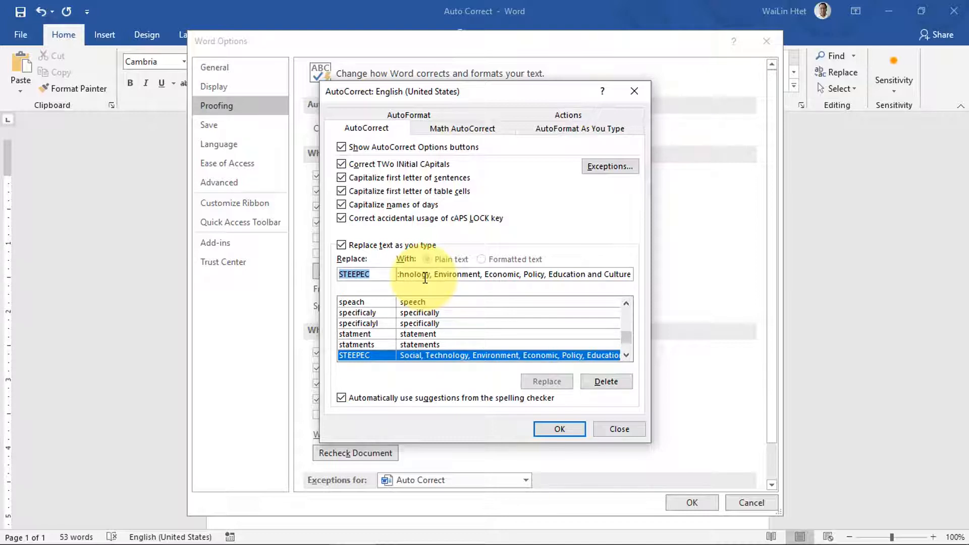
Add AutoCorrect entries that replace "ho" with "hands on" and "xp" with "experience".
text(ho)
triple_click(425, 278)
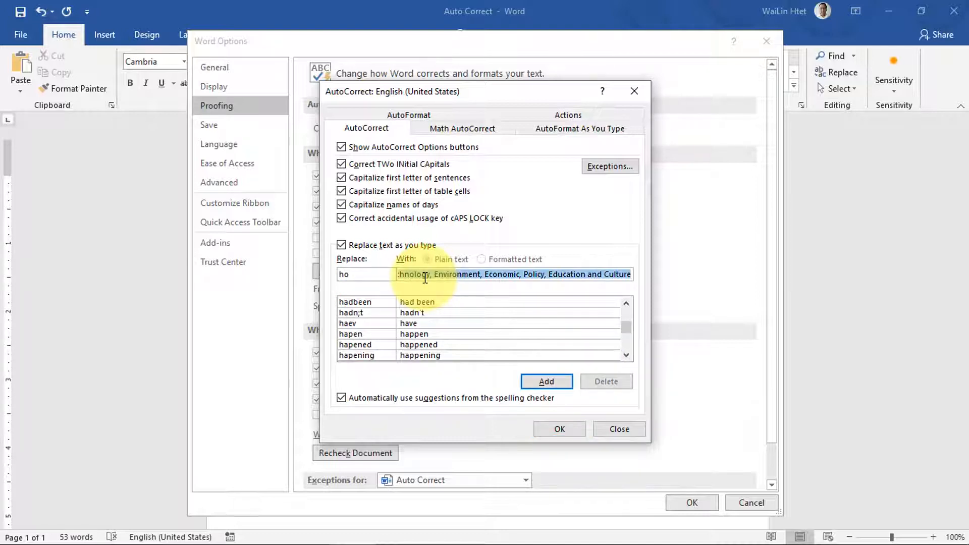
text(hands o)
text(n)
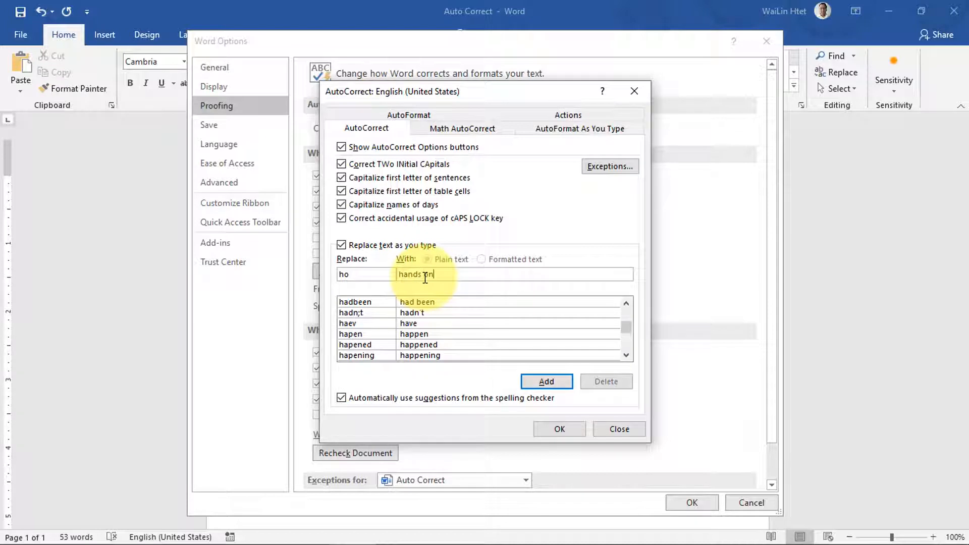
key(Return)
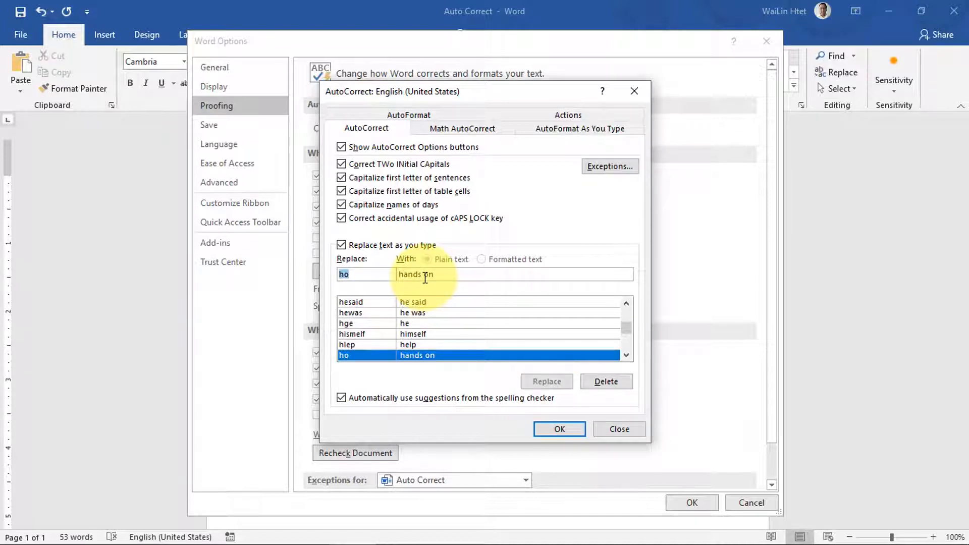
text(xp)
key(Tab)
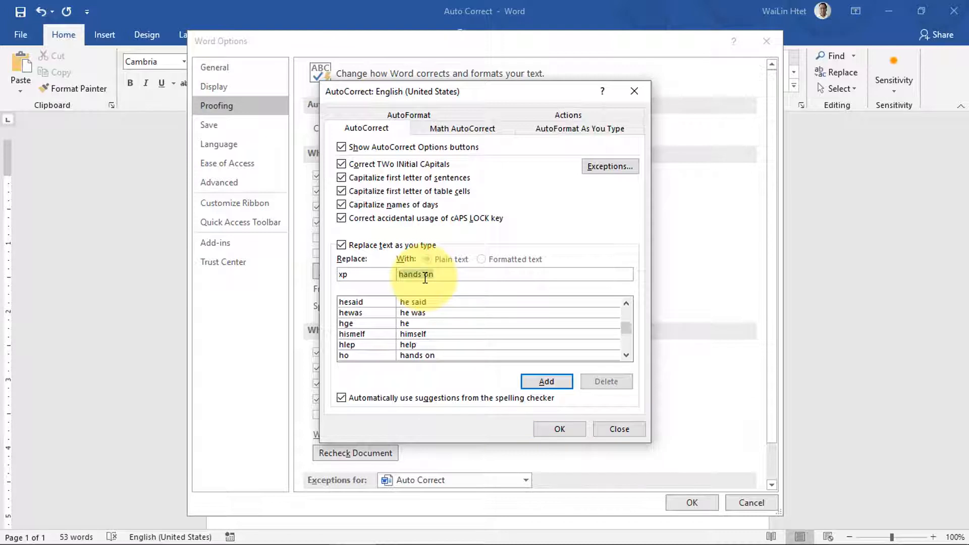
text(experience)
key(Return)
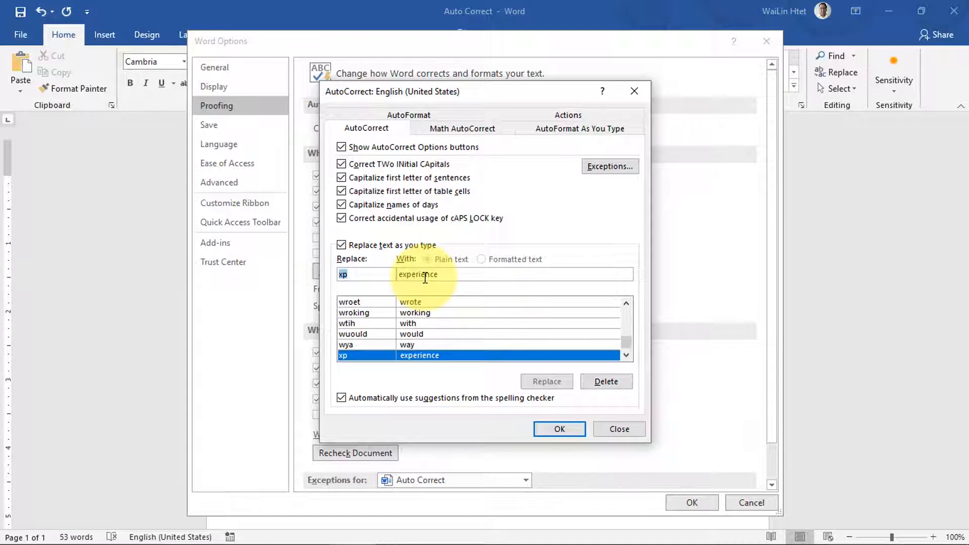
Add AutoCorrect entries that replace "4r" with "further" and "nego" with "negotiations".
text(4r)
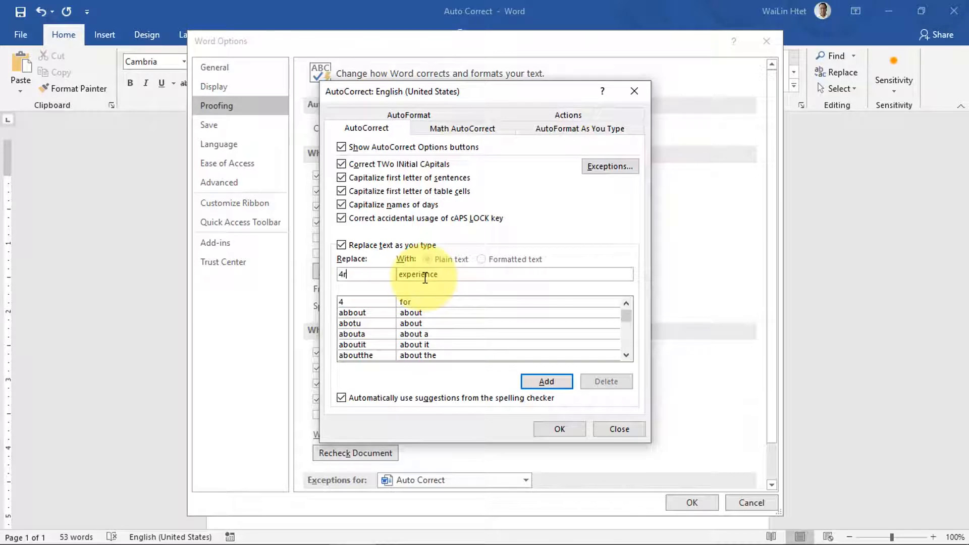
key(Tab)
text(further)
key(Return)
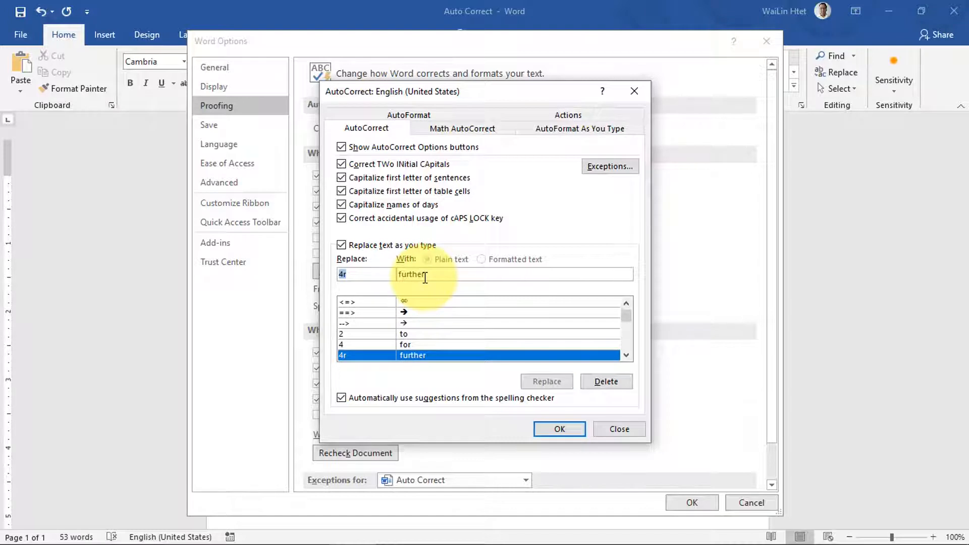
text(nego)
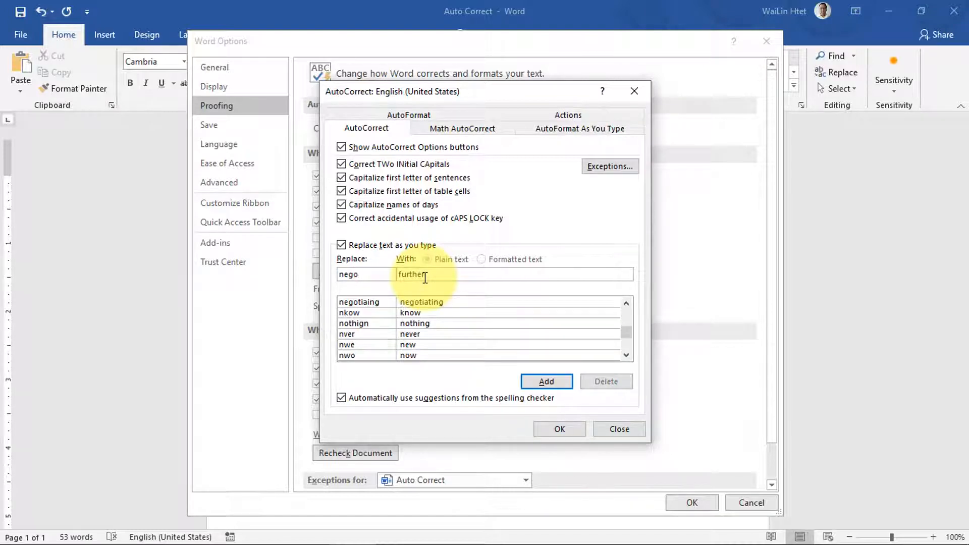
double_click(425, 278)
text(negotiations)
key(Return)
Add AutoCorrect entries that replace "x" with "without" and "dl" with "delay".
text(x)
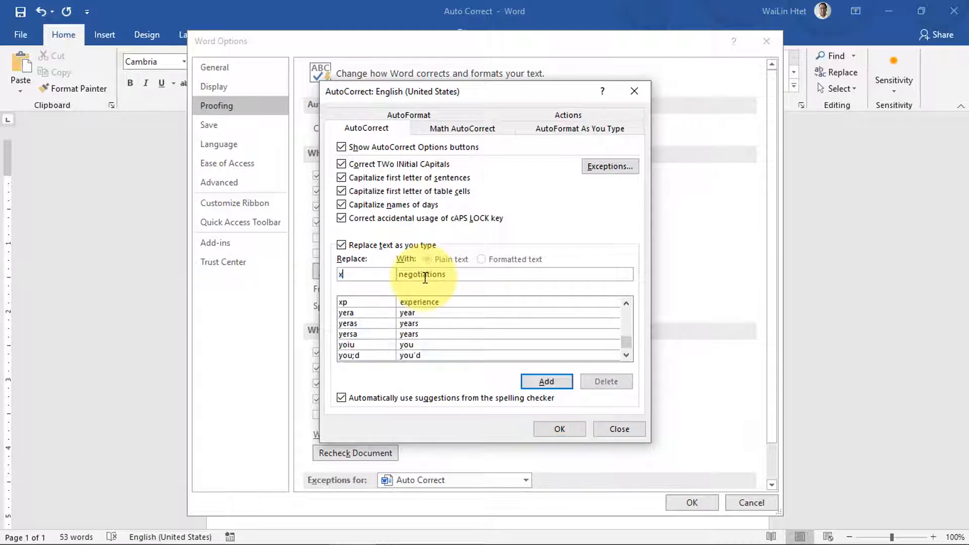
key(Tab)
text(without)
key(Return)
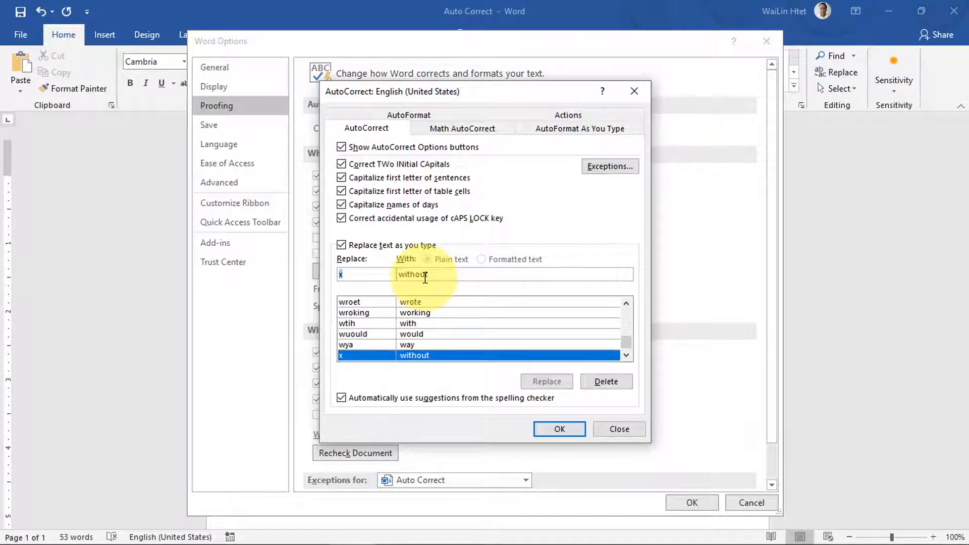
text(dl)
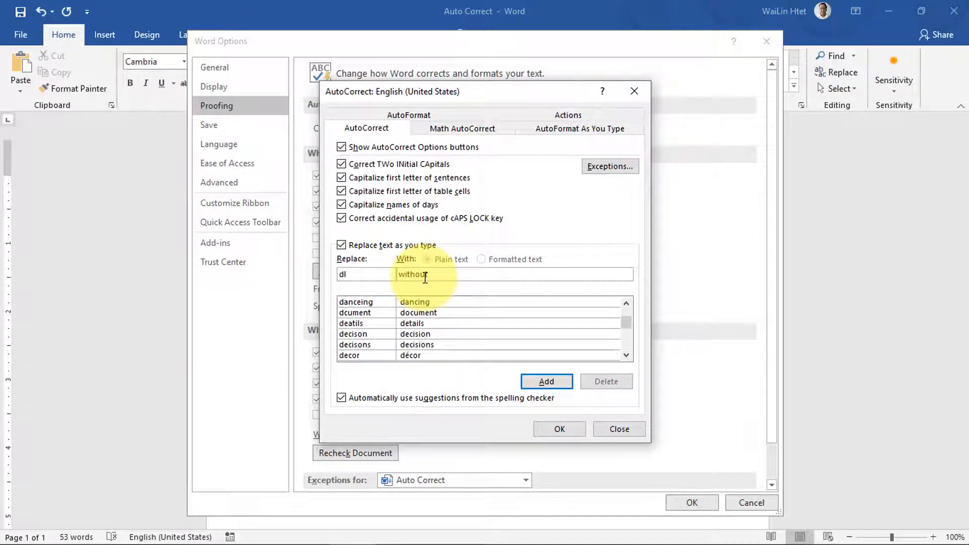
double_click(426, 278)
text(delay)
key(Return)
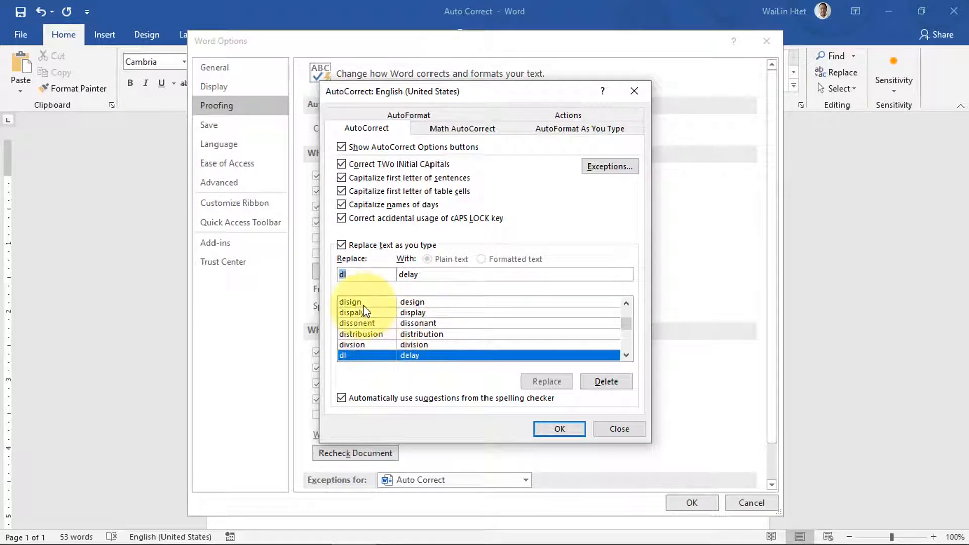
Add an AutoCorrect entry that replaces "env" with "environment", and apply the options to return to the document.
text(env)
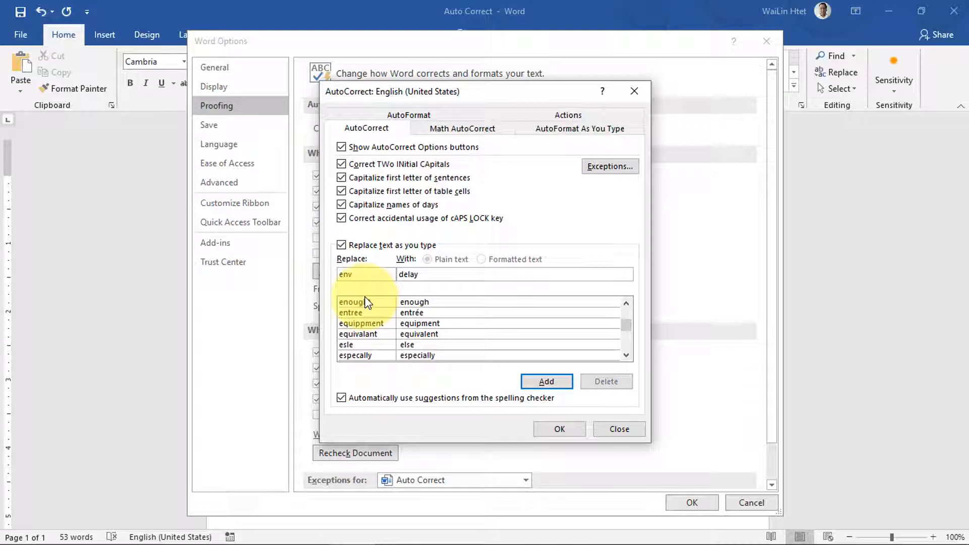
key(Tab)
text(environment)
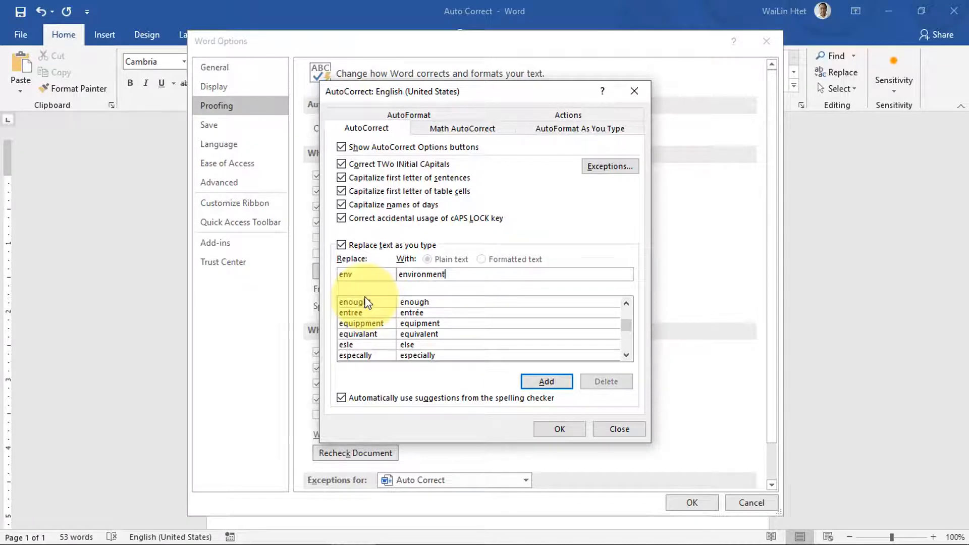
key(Return)
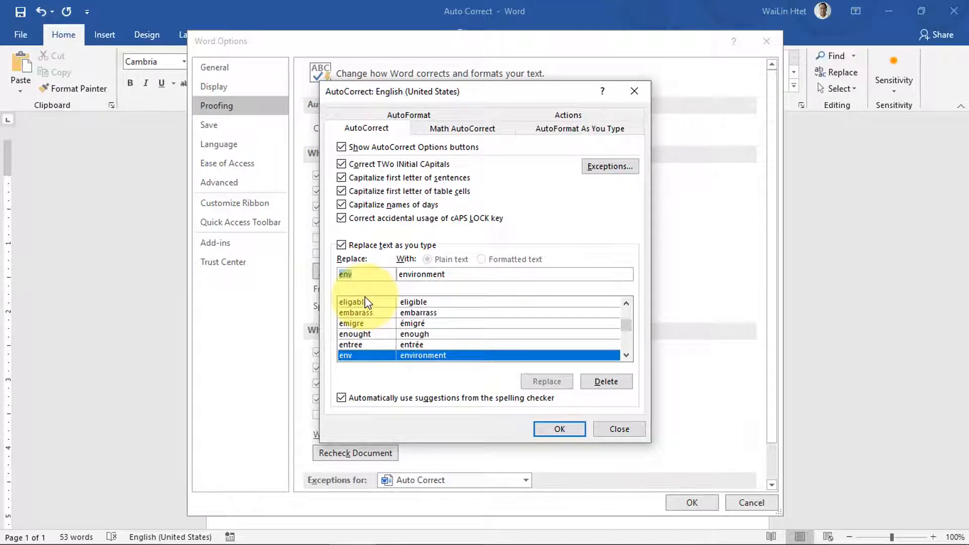
click(557, 428)
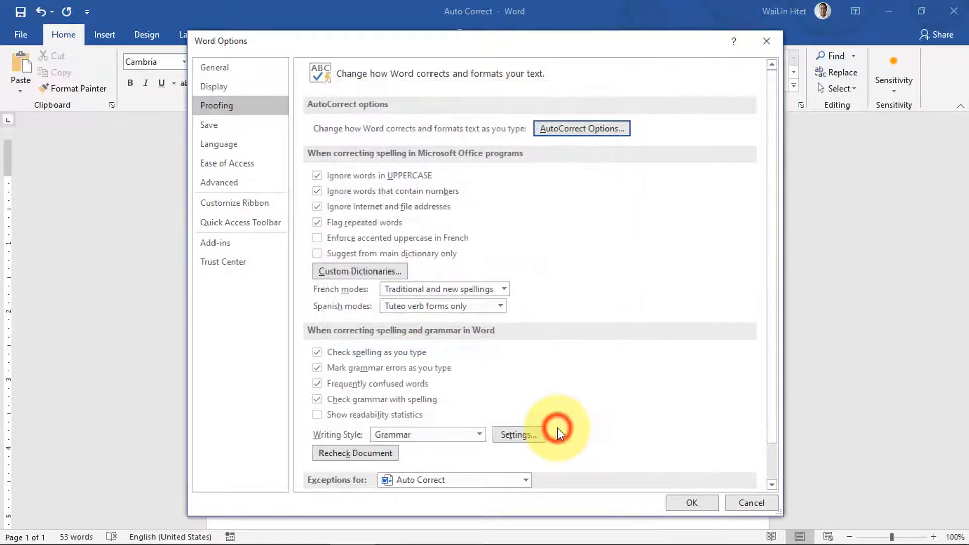
click(699, 500)
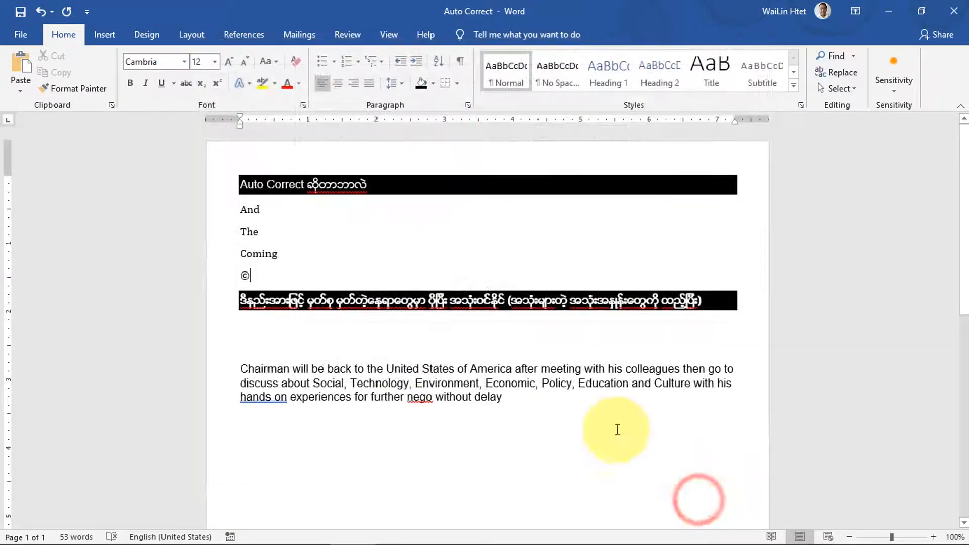
Below the sample paragraph, enter "Chairman will be back to the United States of America" using the abbreviations "cm", "2" and "usa".
scroll(554, 362, down, 3)
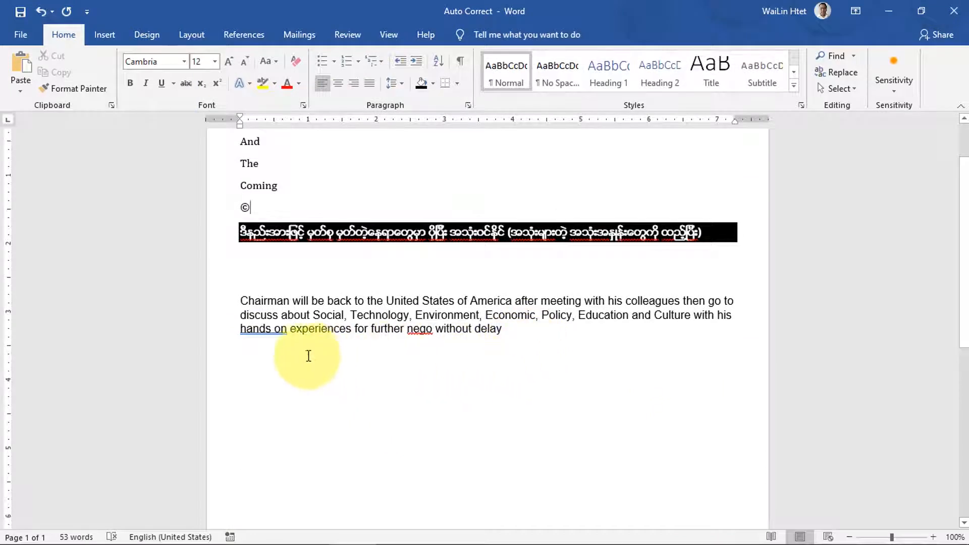
click(271, 362)
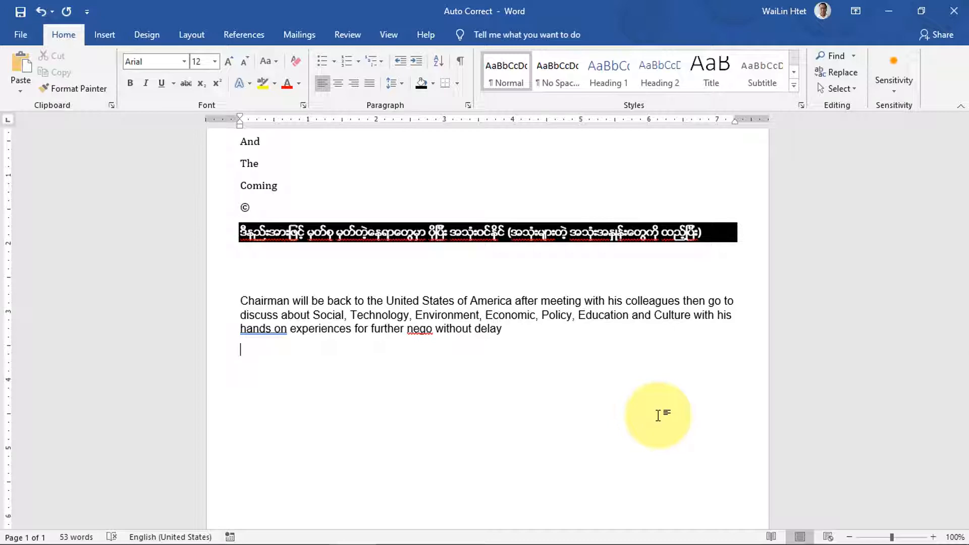
text(cm will be )
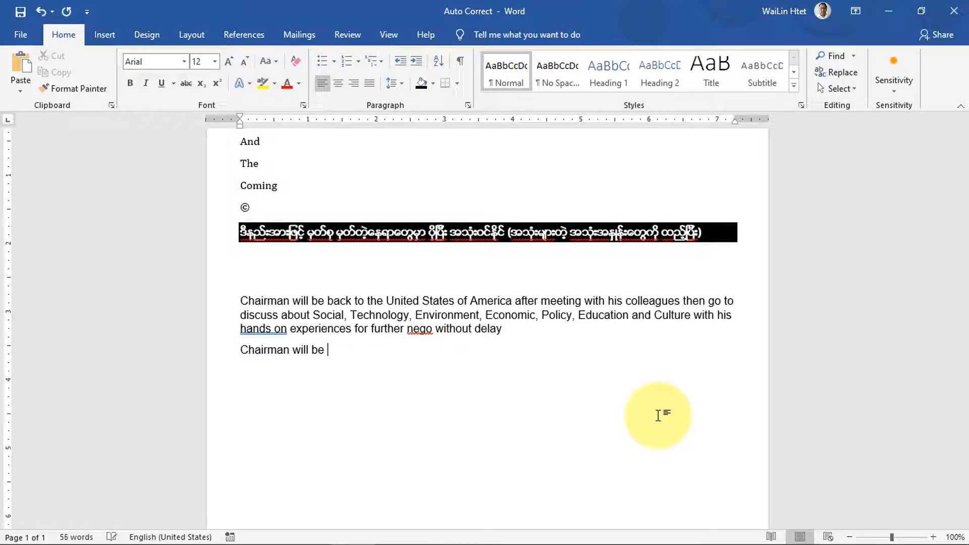
text(back)
text( 2)
text( the)
text(usa)
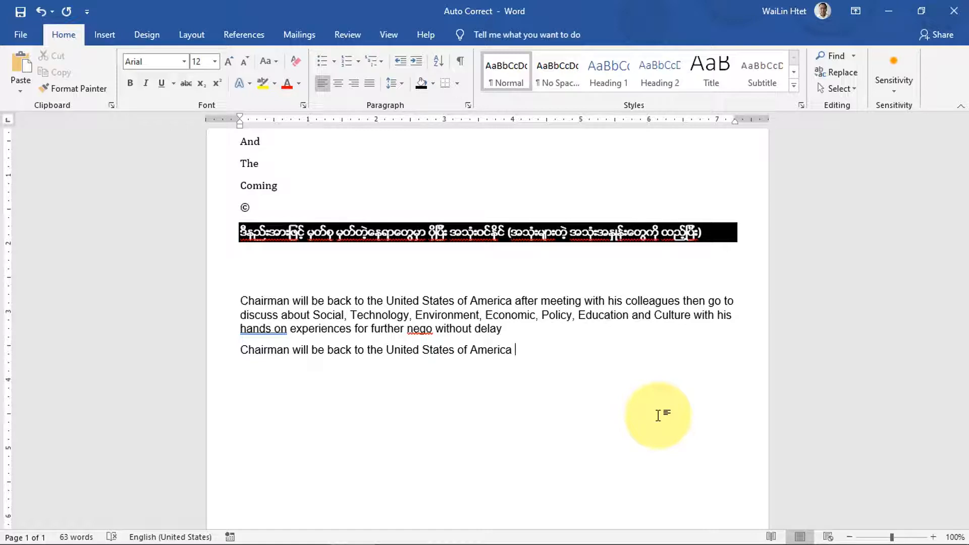
Continue the retyped sentence with "after meeting with his colleagues then go to discuss".
text(after meeting with)
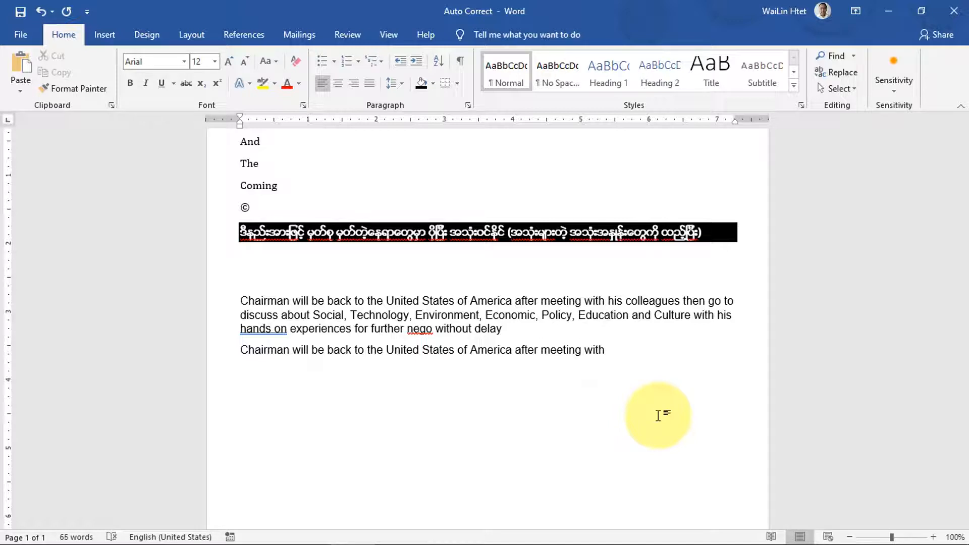
text( his colleagues )
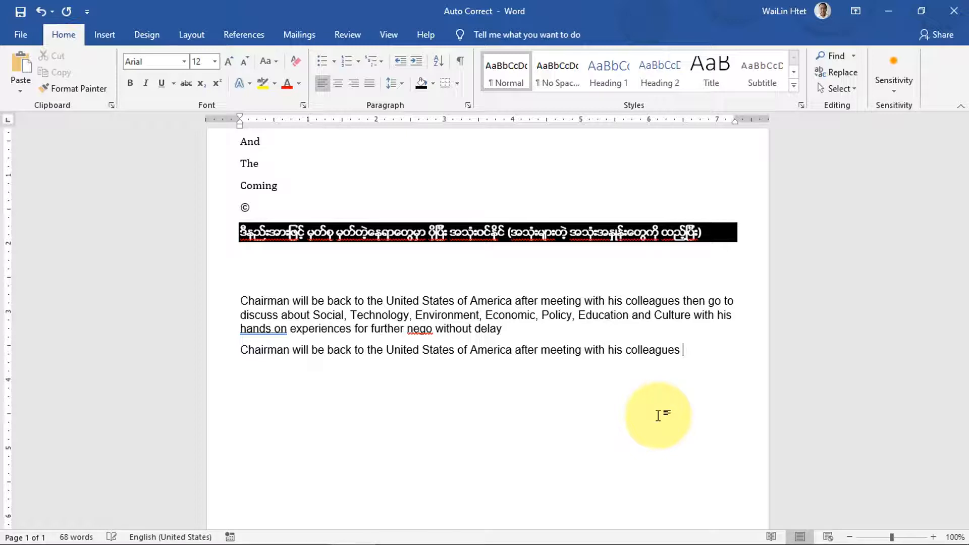
text(then )
text(go )
text(to )
text(discuss )
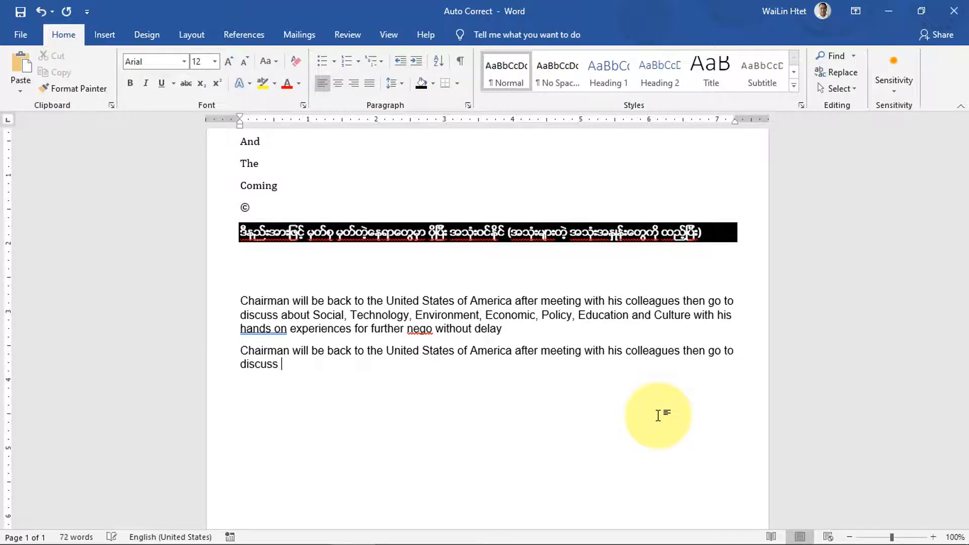
Add "about", expand "STEEPEC" into the list from Social to Culture, and continue with "with his hands on".
text(about STEEPEC)
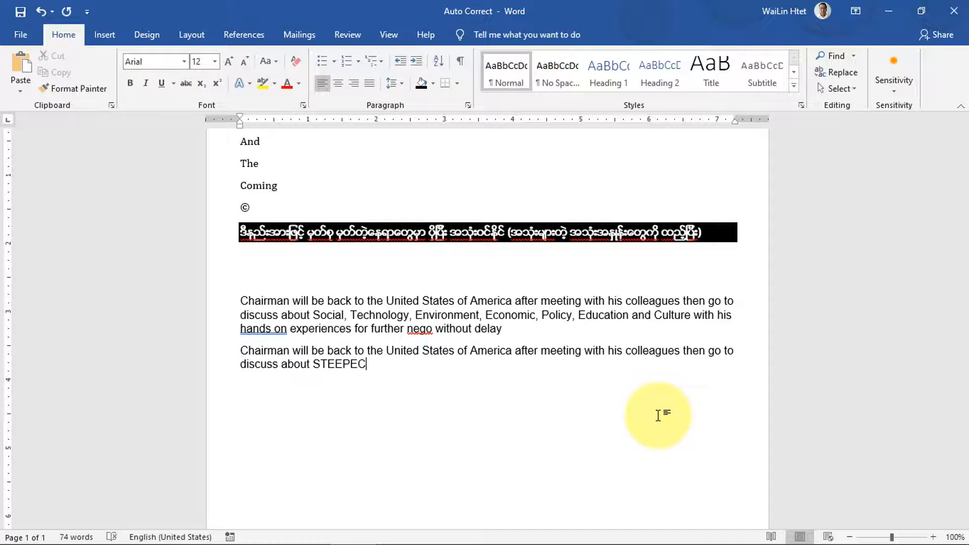
text( wi)
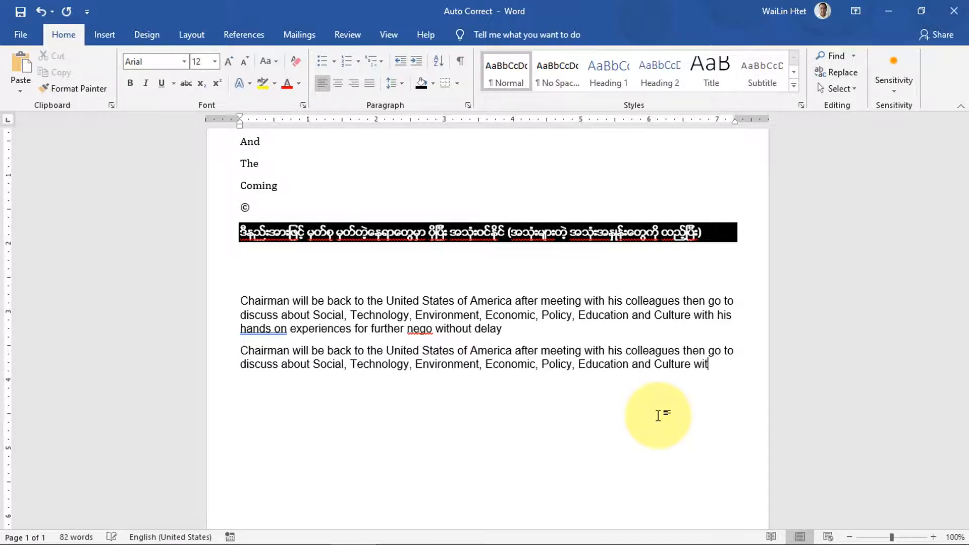
key(BackSpace)
key(BackSpace)
text(with his hands on)
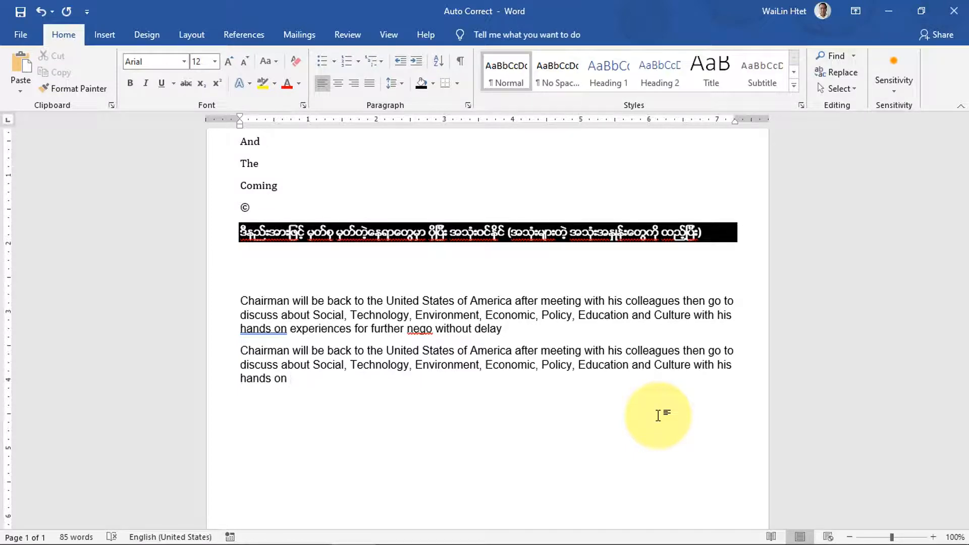
Finish the retyped paragraph with "experience for further negotiations without delay.".
text(xperience for )
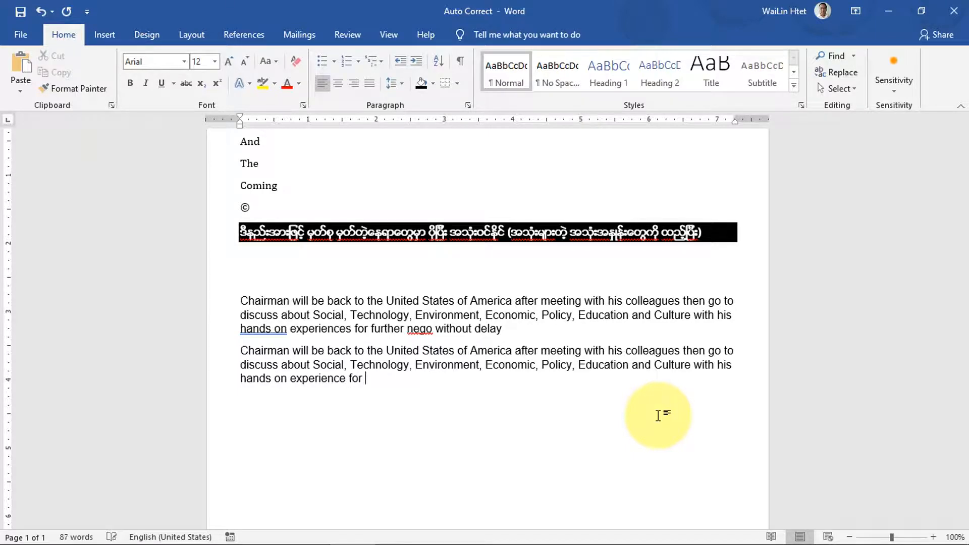
text(further negotiations without )
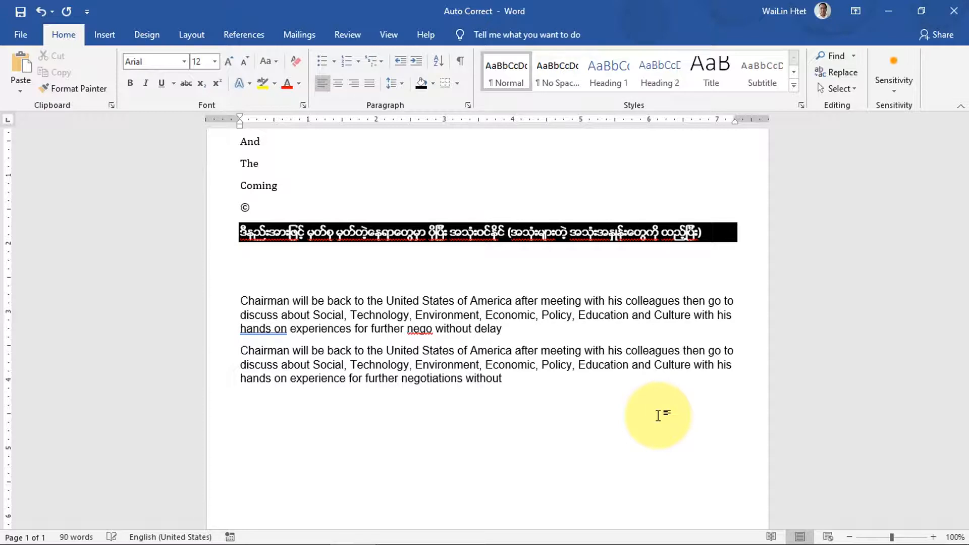
text(delay.)
Start another paragraph with "Chairman will be back to the United States of America", using "usa" for the country name.
key(Return)
text(Chairman will )
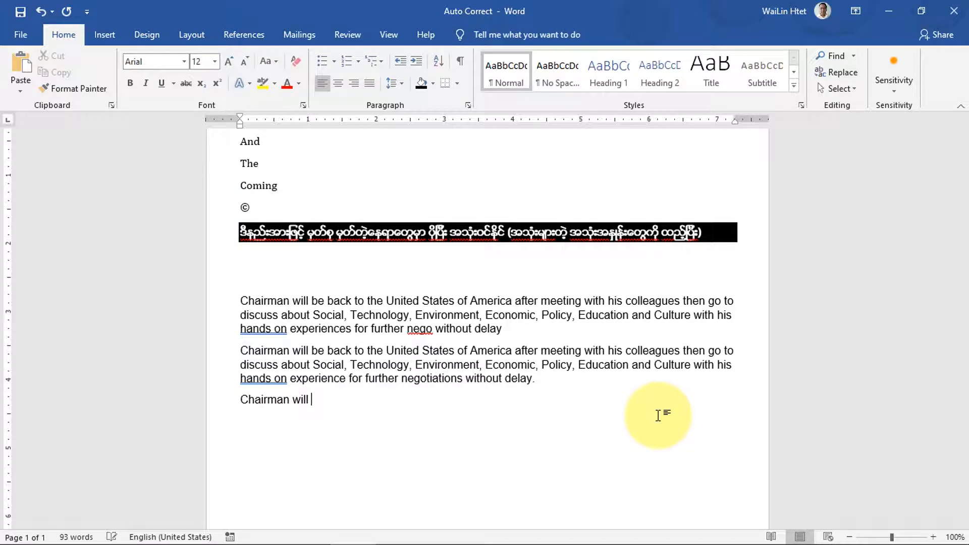
text(be back to the )
text(United States of America a)
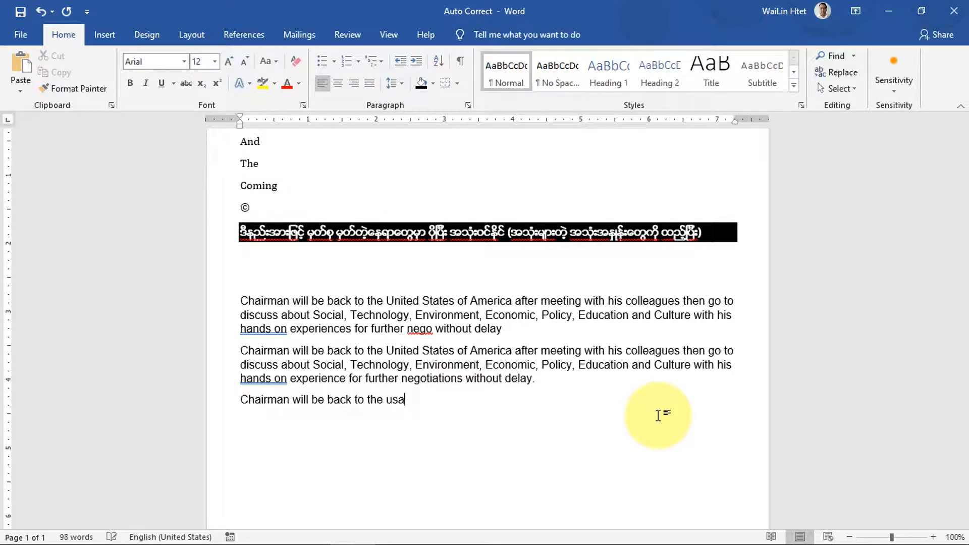
Continue the new paragraph with "after meeting with his colleagues then go to".
text(fter meeting w)
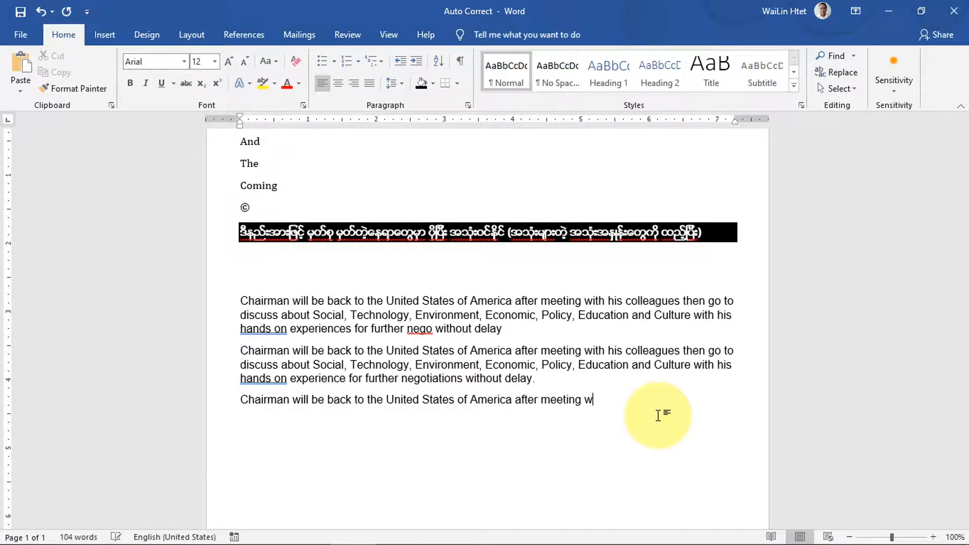
key(BackSpace)
text(with his colleagues )
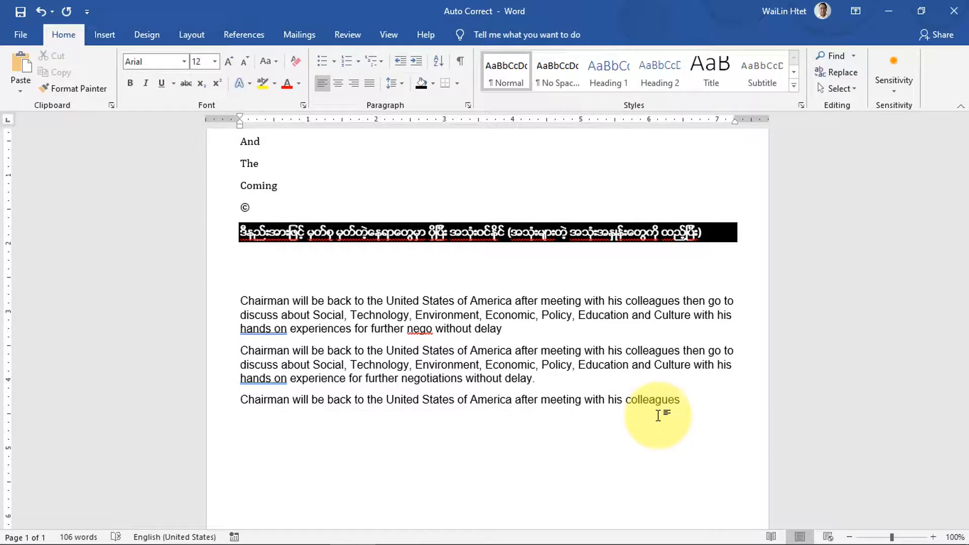
text(then go to dis)
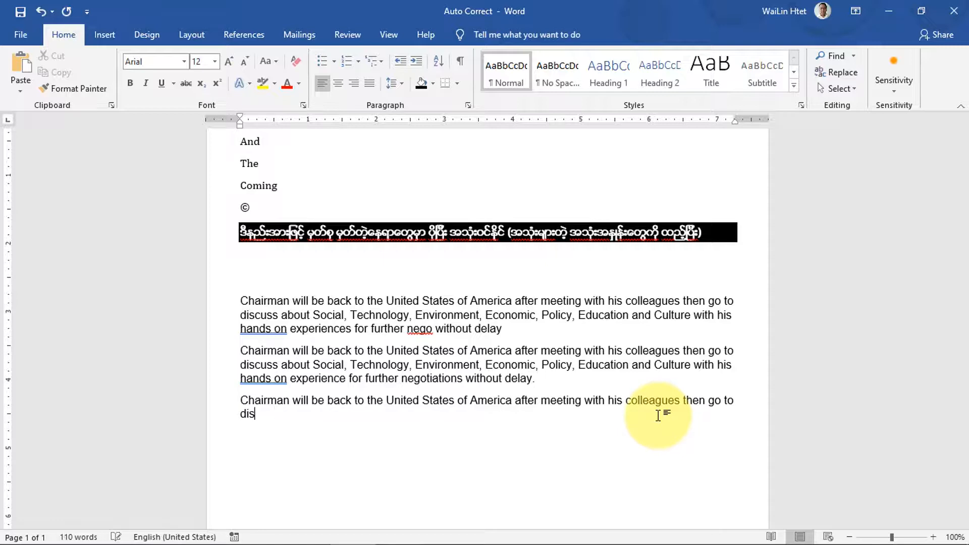
Add "discuss about" and expand the corrected abbreviation "STEEPEC" into the list from Social to Culture.
text(cuss abt STR)
text(PE)
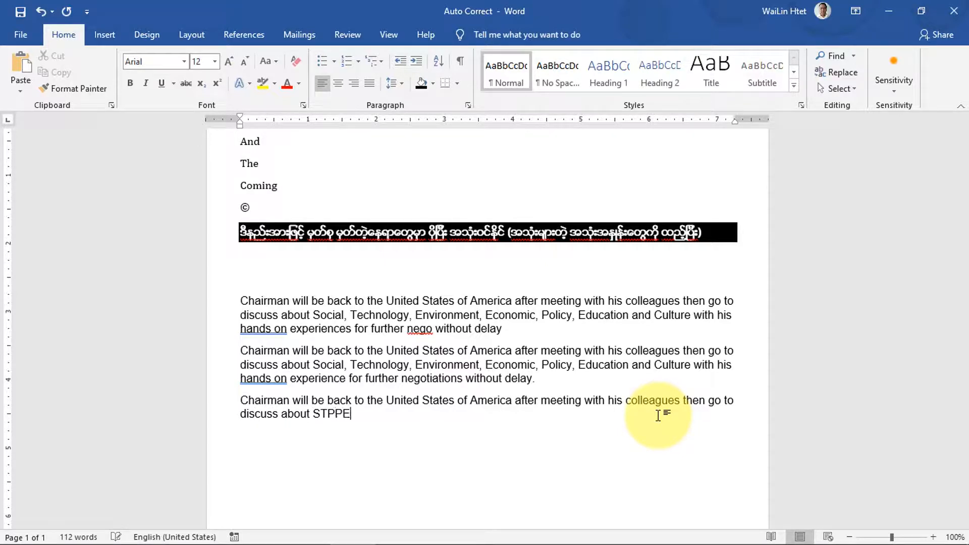
key(BackSpace)
key(BackSpace)
key(BackSpace)
text(EEPEC)
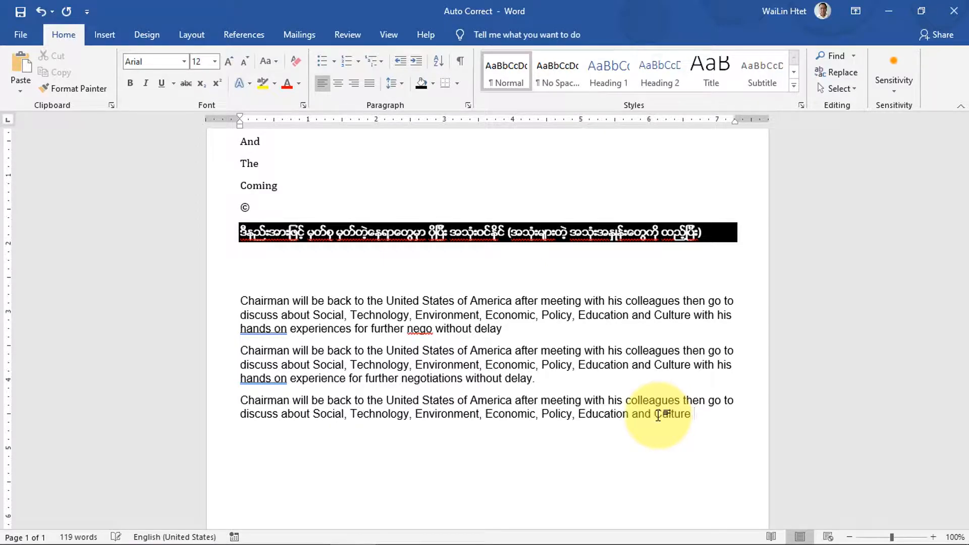
Complete the third paragraph with "with his hands on experience for further negotiations without delay.".
text( with his )
text(hp)
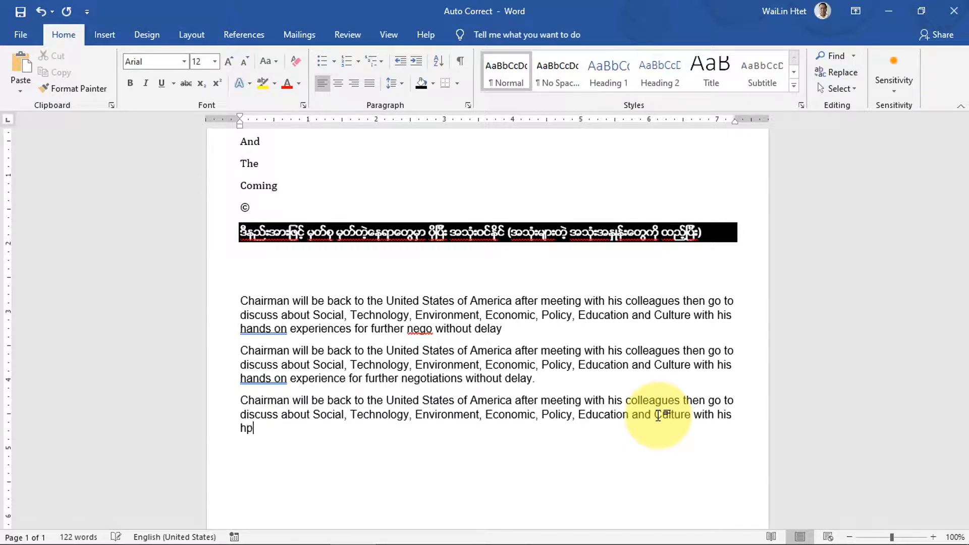
key(BackSpace)
text(ands on experience for )
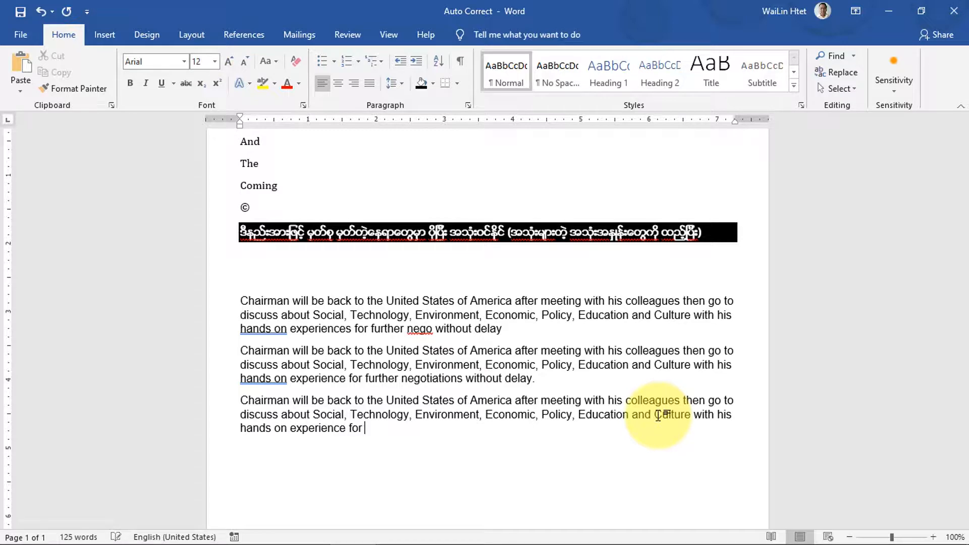
text(further negotiations without delay.)
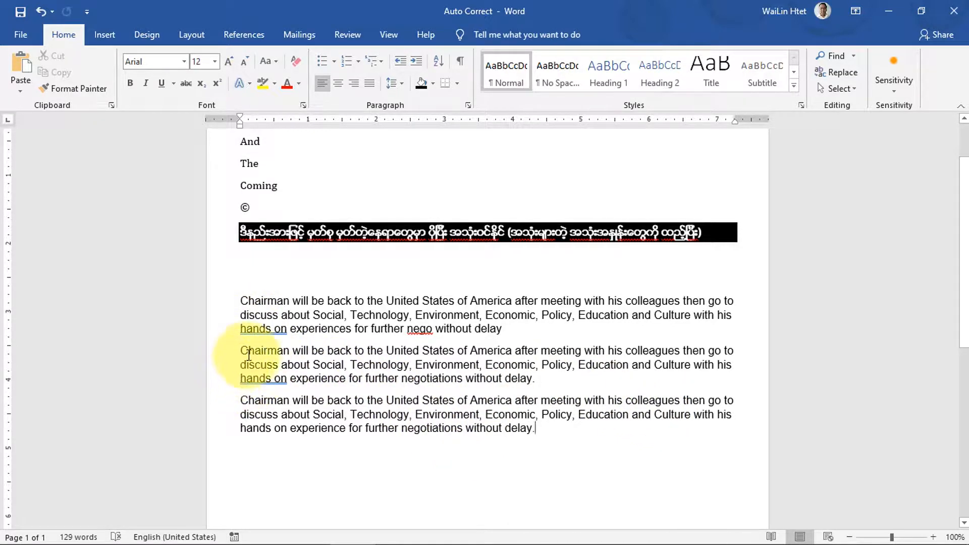
double_click(247, 404)
click(314, 488)
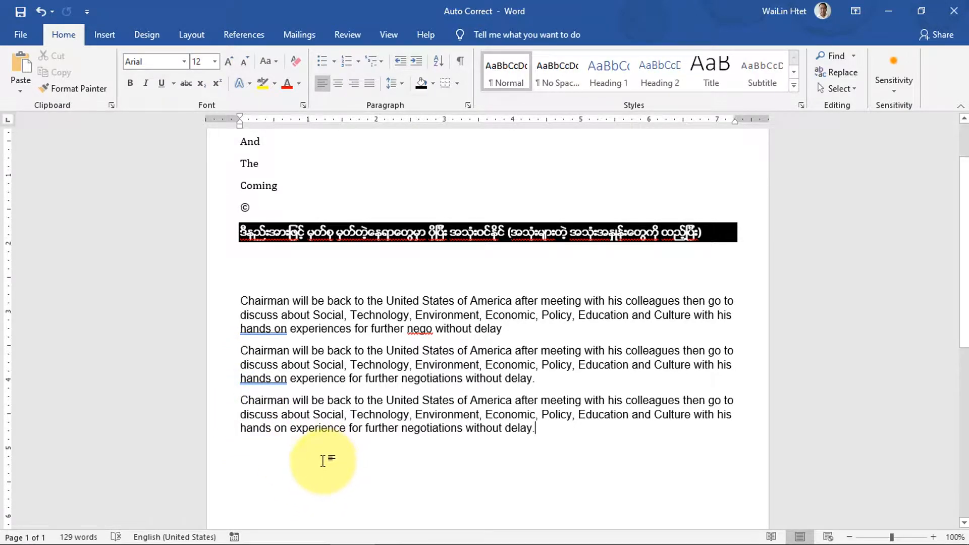
mouse_move(284, 433)
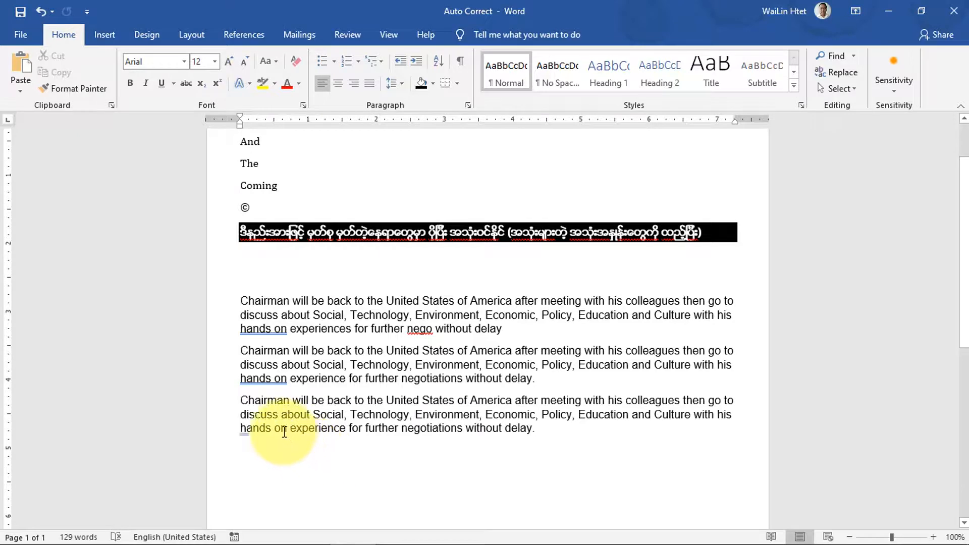